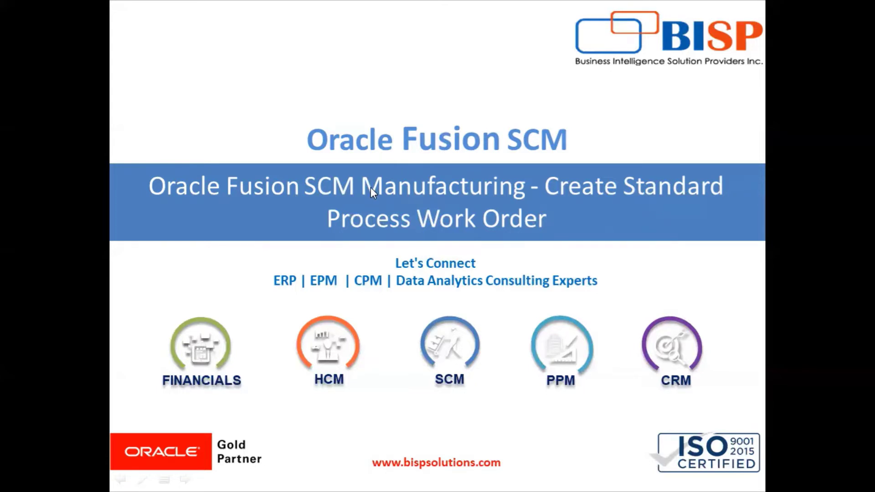
# Switch to the Oracle Fusion browser window and open Setup and Maintenance for Manufacturing and Supply Chain Materials Management.
pyautogui.hotkey('alt', 'Tab')
pyautogui.hotkey('alt', 'Tab')
pyautogui.hotkey('alt', 'Tab')
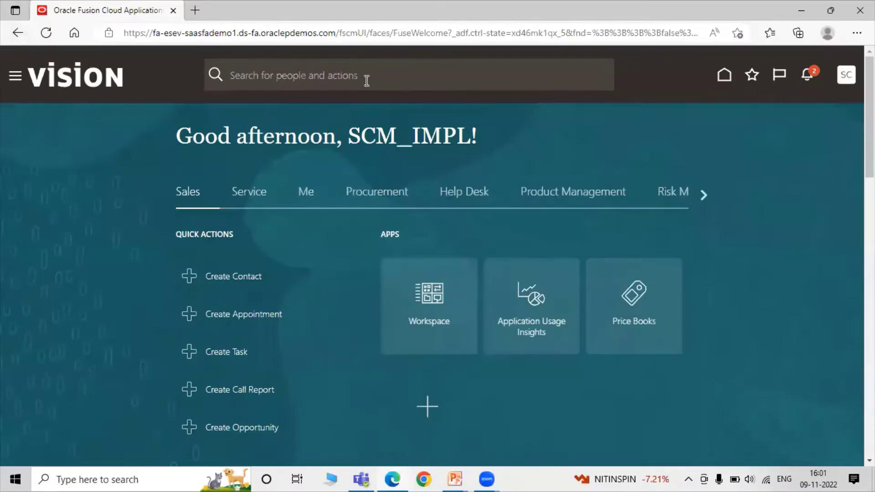
pyautogui.click(845, 80)
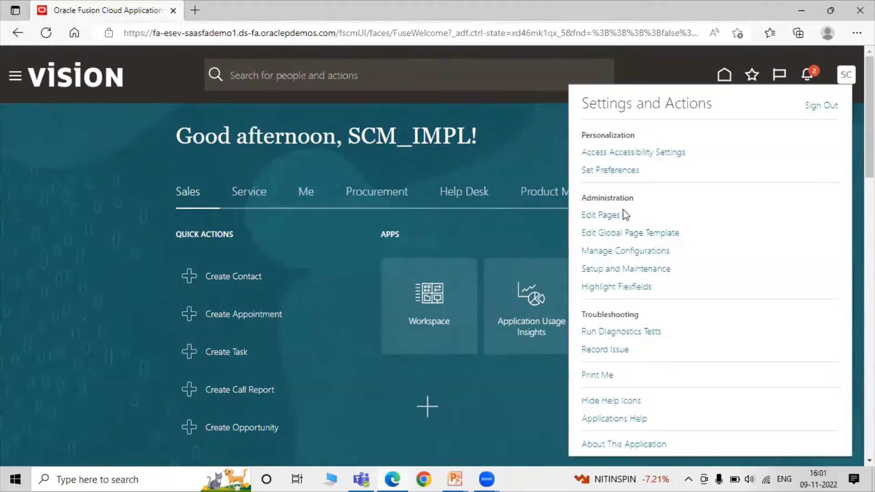
pyautogui.click(605, 268)
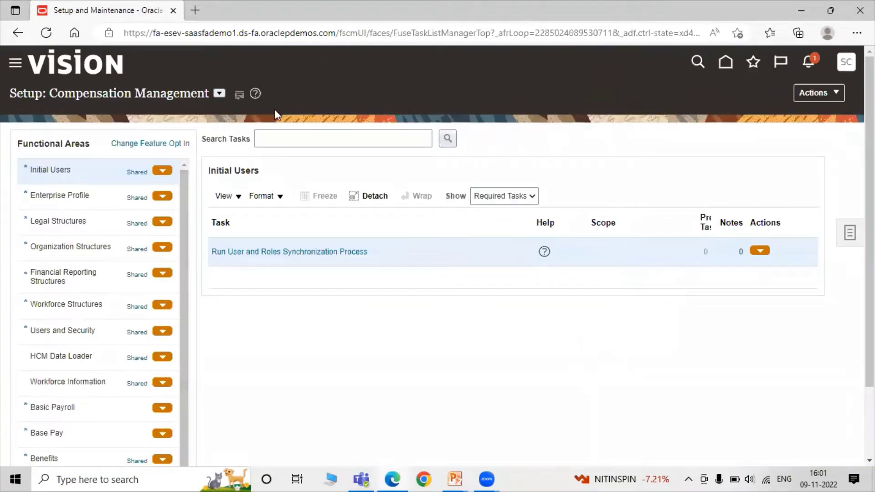
pyautogui.click(219, 93)
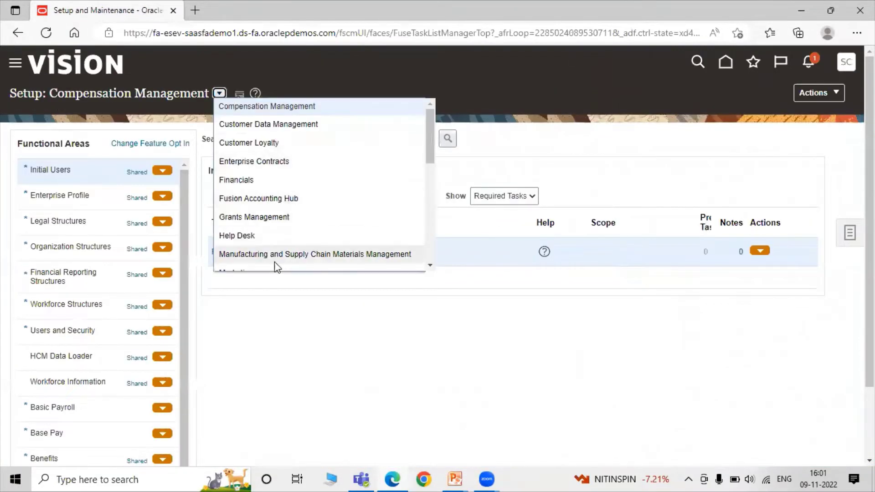
pyautogui.click(269, 253)
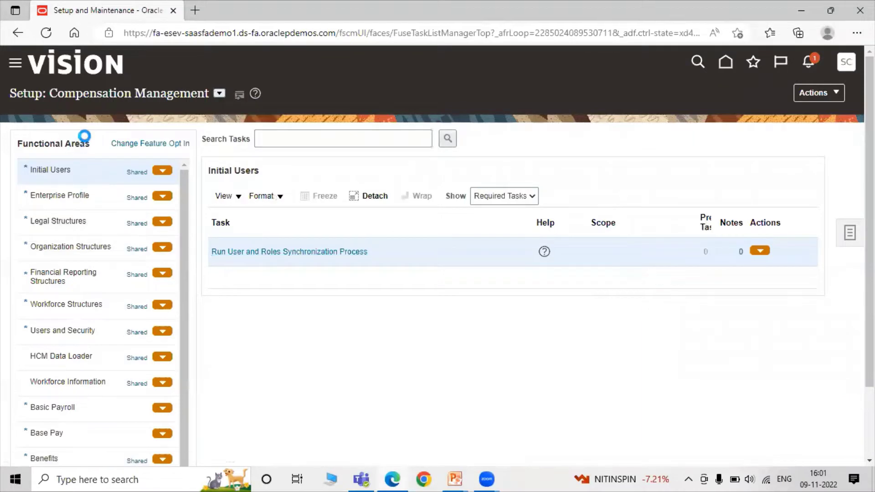
# Open the Manage Plant Parameters task in the Manufacturing Master Data functional area.
pyautogui.scroll(-6, 107, 299)
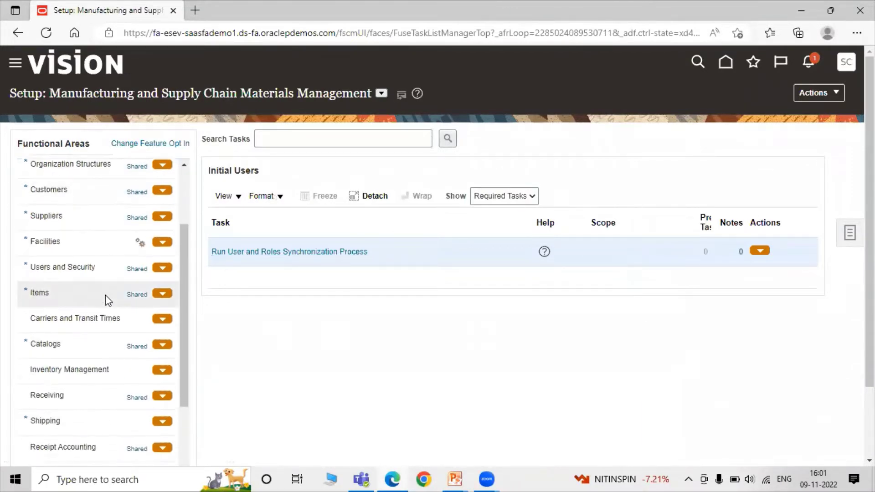
pyautogui.scroll(-5, 89, 365)
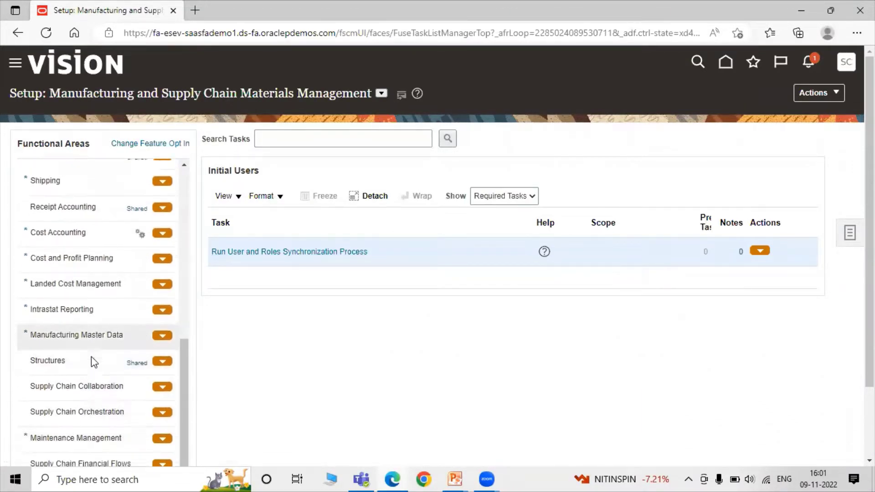
pyautogui.click(78, 321)
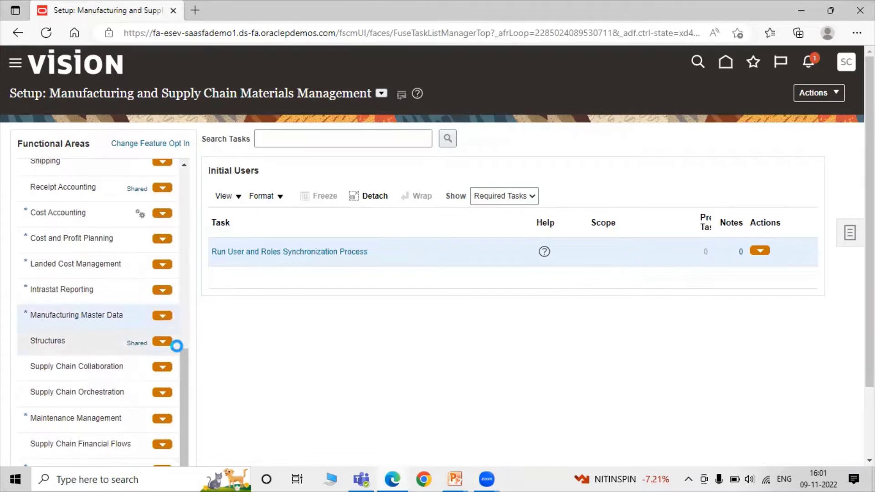
pyautogui.click(253, 247)
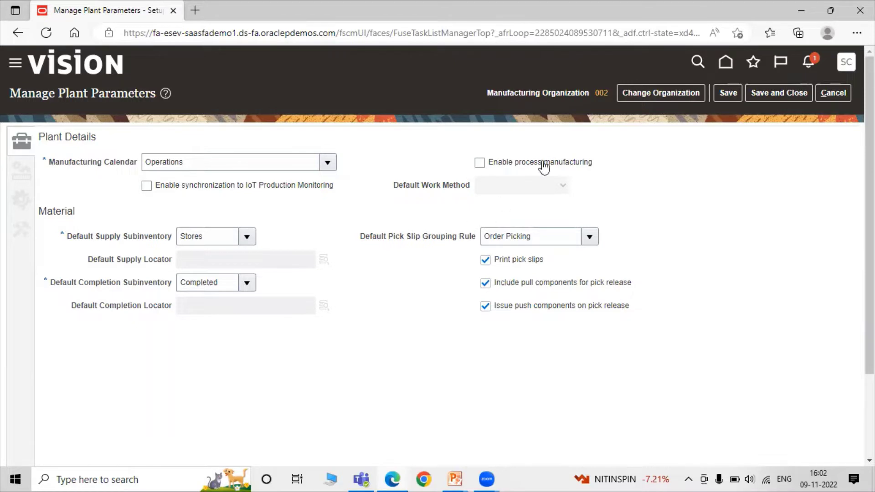
# Change the manufacturing organization for the plant parameters to 430.
pyautogui.click(656, 93)
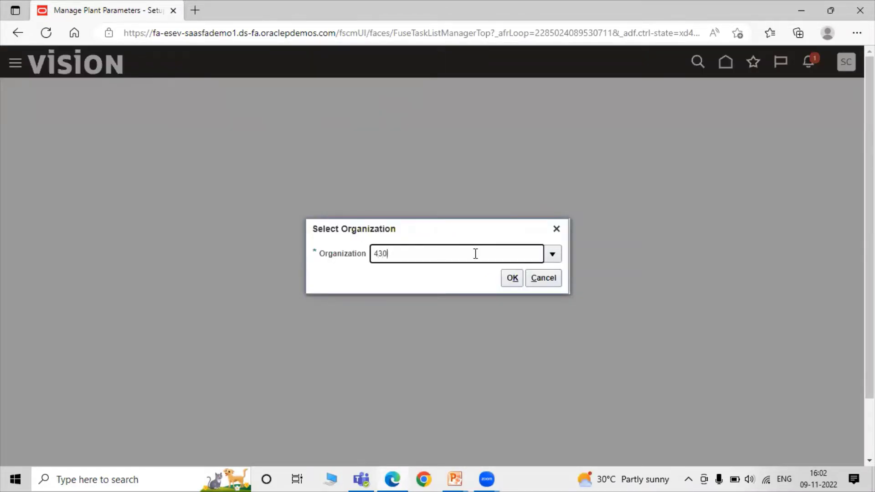
pyautogui.write('430')
pyautogui.click(512, 278)
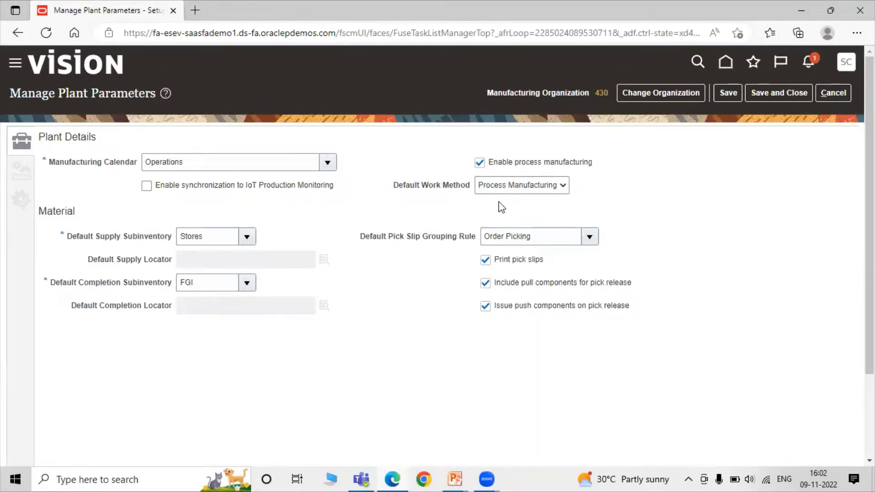
# Examine the process manufacturing setting and Default Work Method options of the plant, and leave the plant parameters without saving.
pyautogui.click(505, 188)
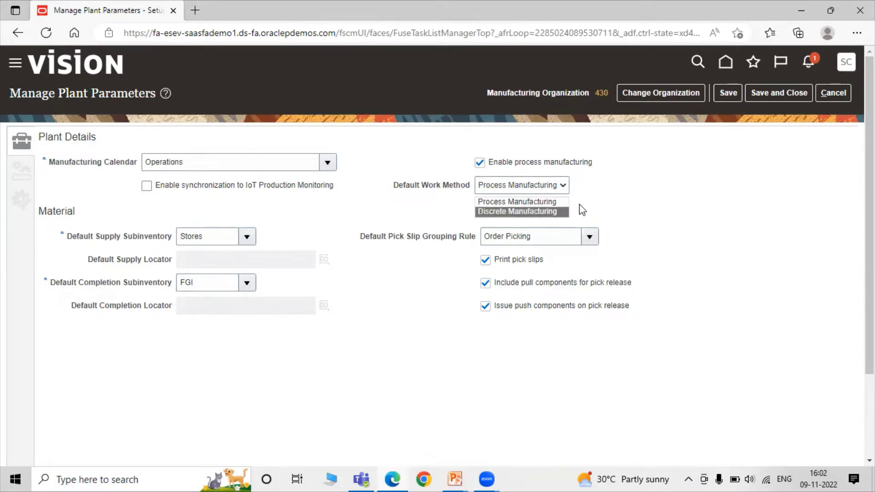
pyautogui.click(609, 196)
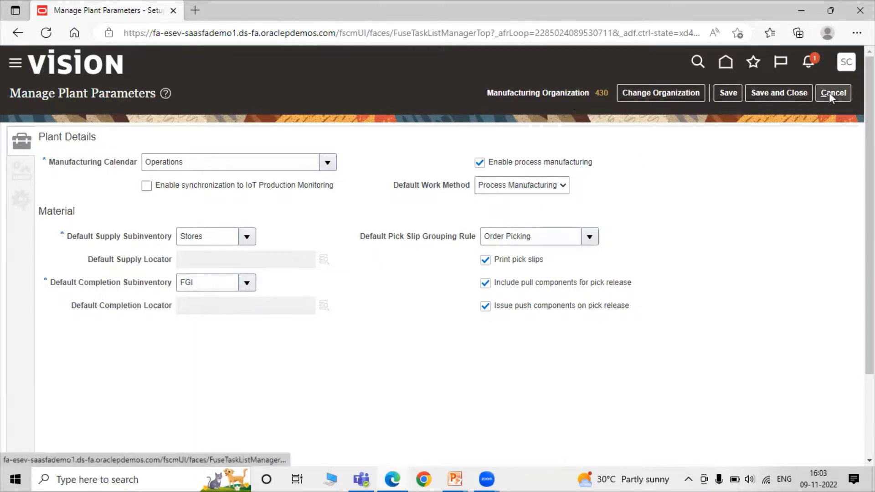
pyautogui.click(798, 95)
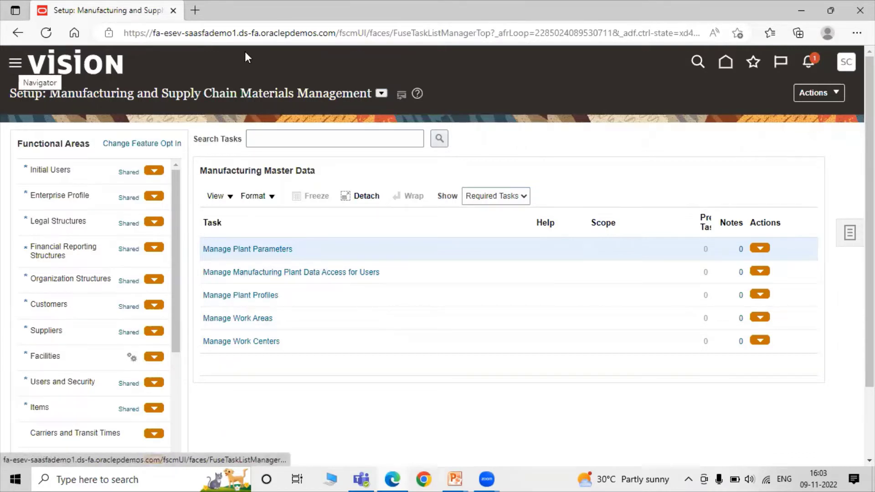
# Open Manage Work Orders in Work Execution, examine the Create Standard Work Order form for organization 002, and cancel it.
pyautogui.click(15, 62)
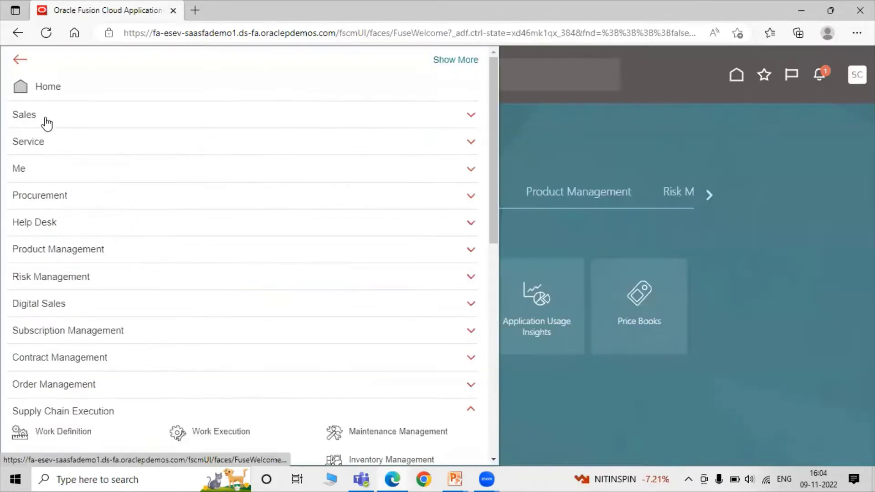
pyautogui.scroll(-3, 156, 275)
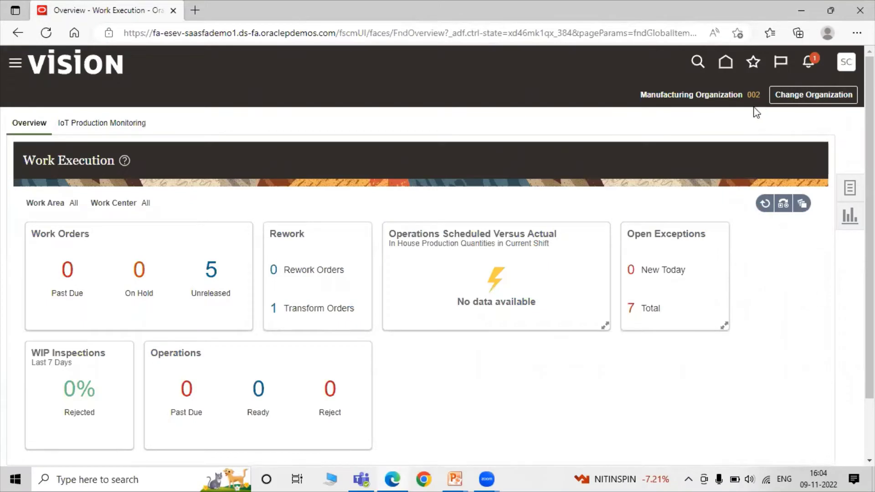
pyautogui.click(848, 192)
pyautogui.click(781, 108)
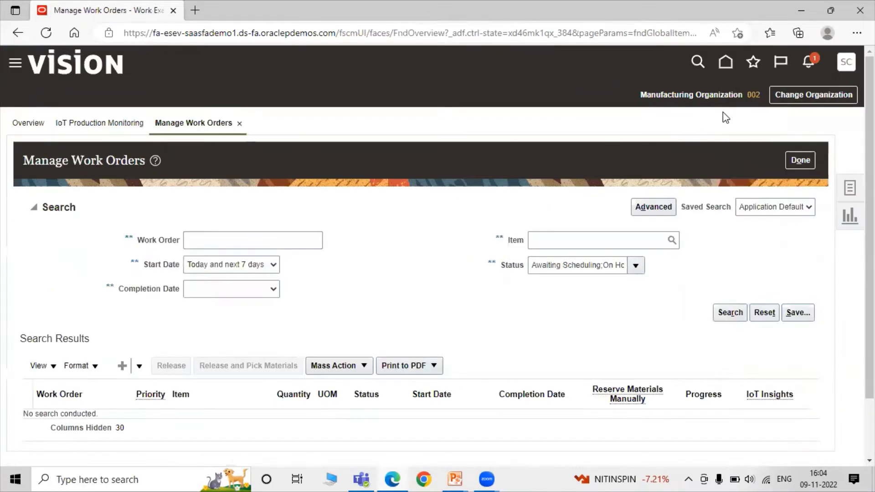
pyautogui.click(139, 366)
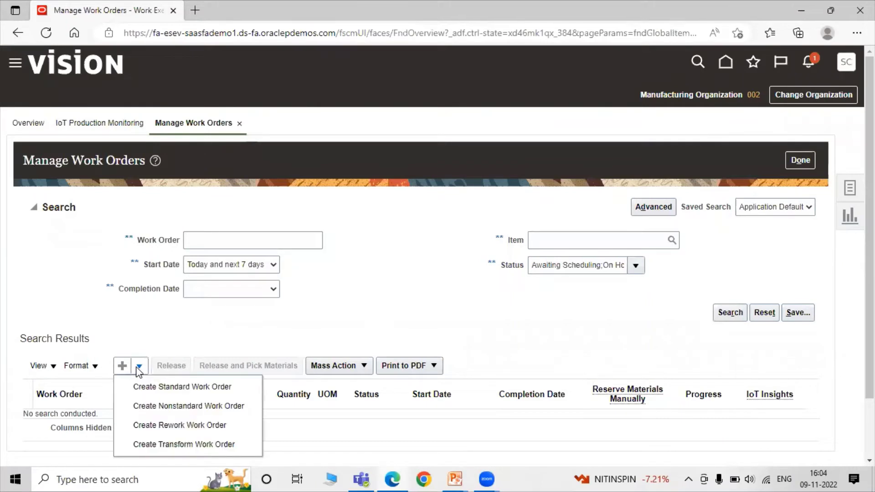
pyautogui.click(150, 387)
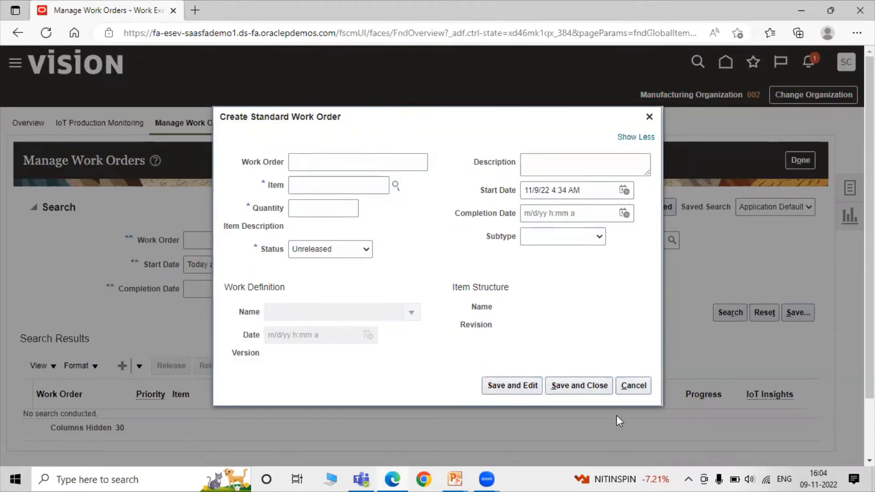
pyautogui.click(638, 390)
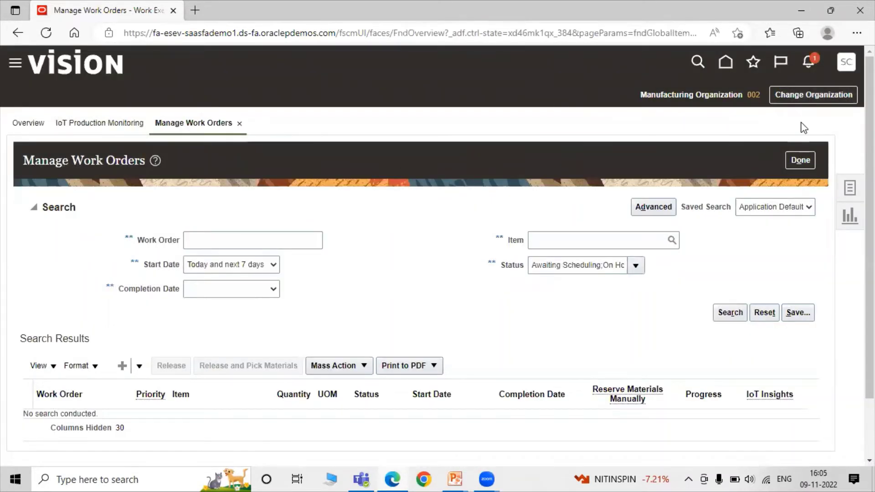
# Try to change the manufacturing organization while Manage Work Orders is open.
pyautogui.click(798, 101)
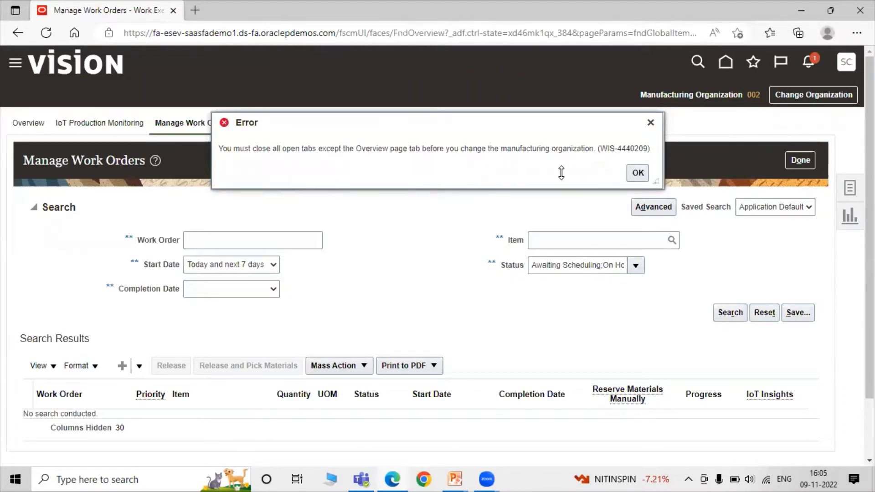
pyautogui.click(638, 173)
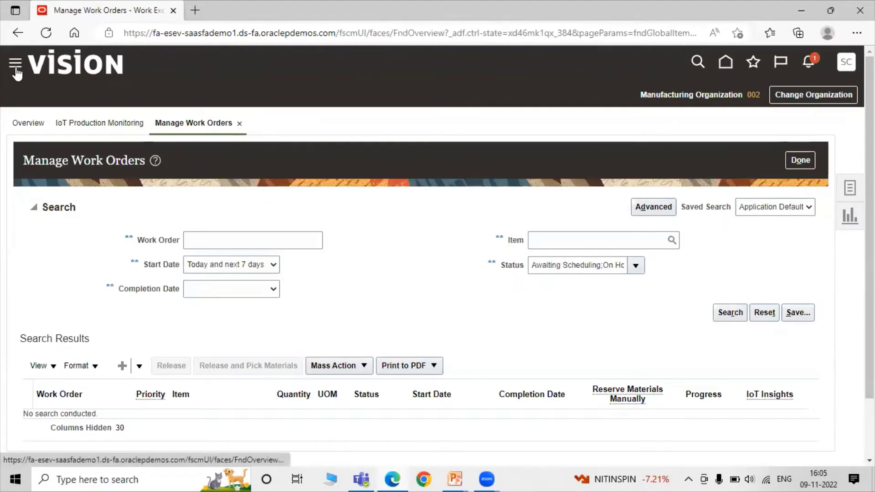
# Go to Work Definition under Supply Chain Execution and change the manufacturing organization to 430.
pyautogui.click(16, 73)
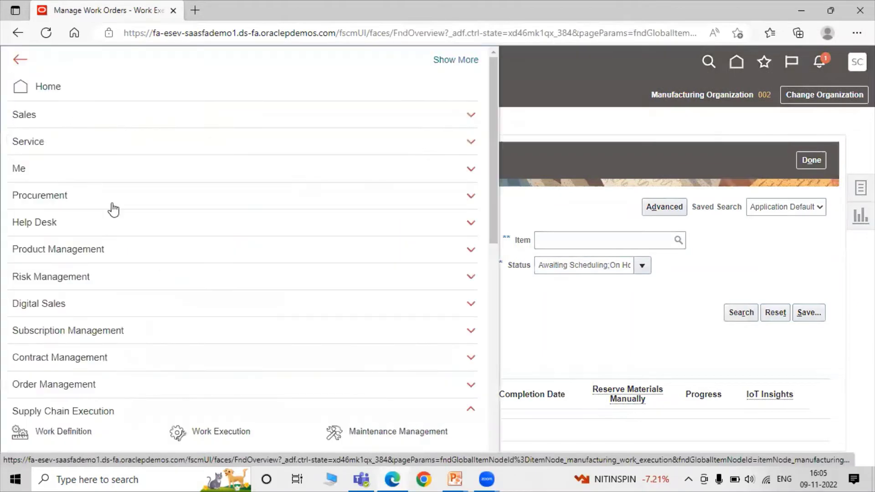
pyautogui.scroll(-3, 46, 310)
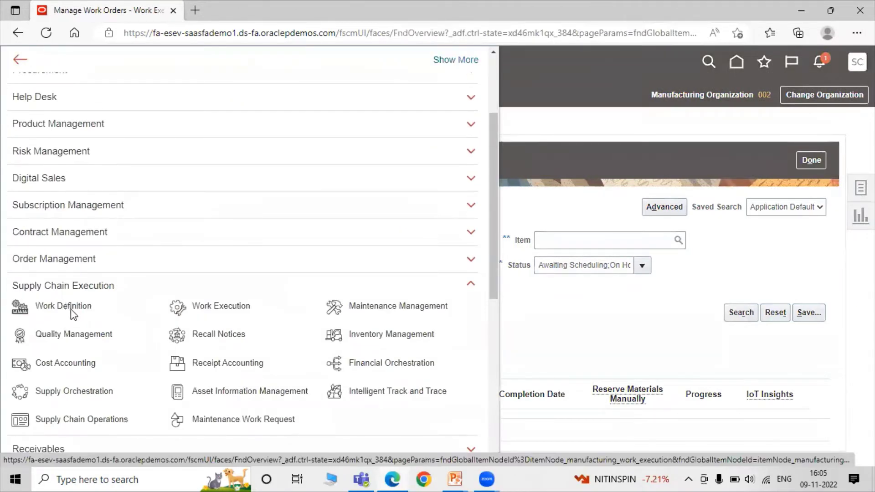
pyautogui.click(43, 304)
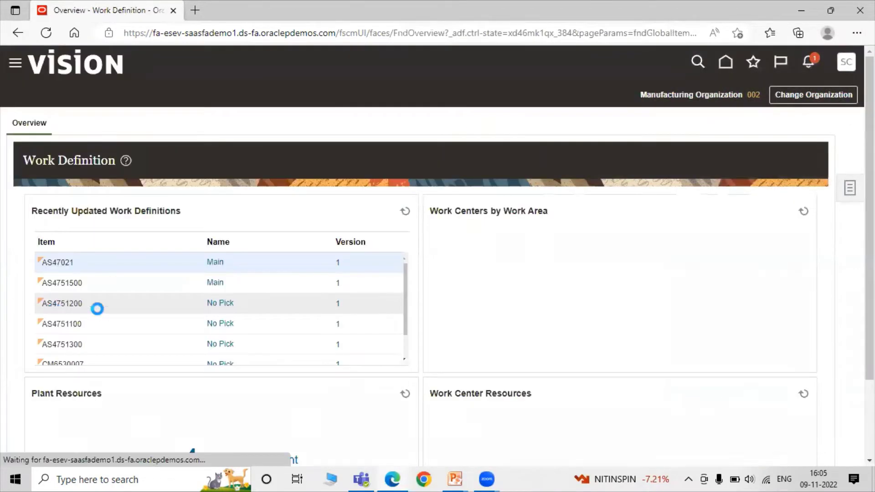
pyautogui.click(809, 95)
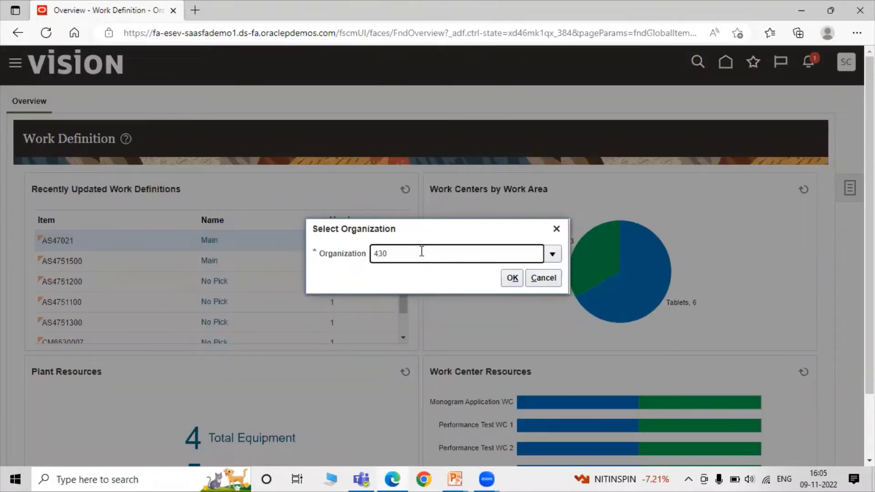
pyautogui.click(514, 279)
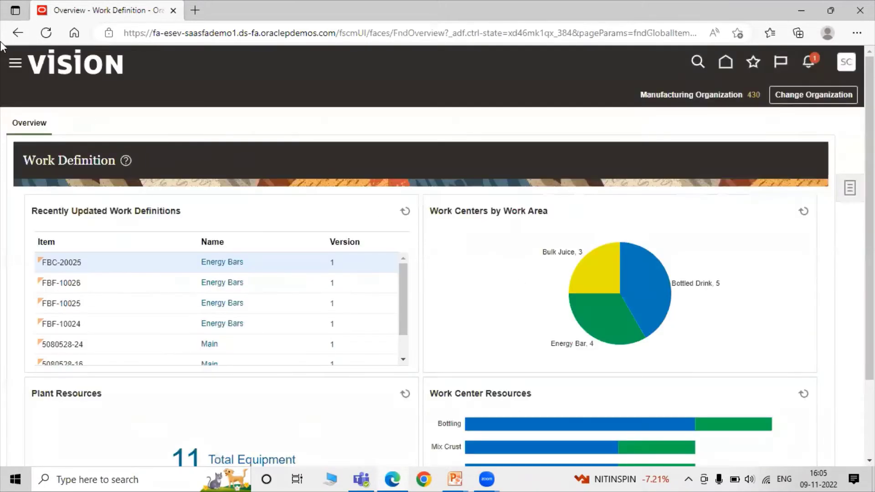
# Return to Work Execution and open Manage Work Orders for organization 430.
pyautogui.click(15, 65)
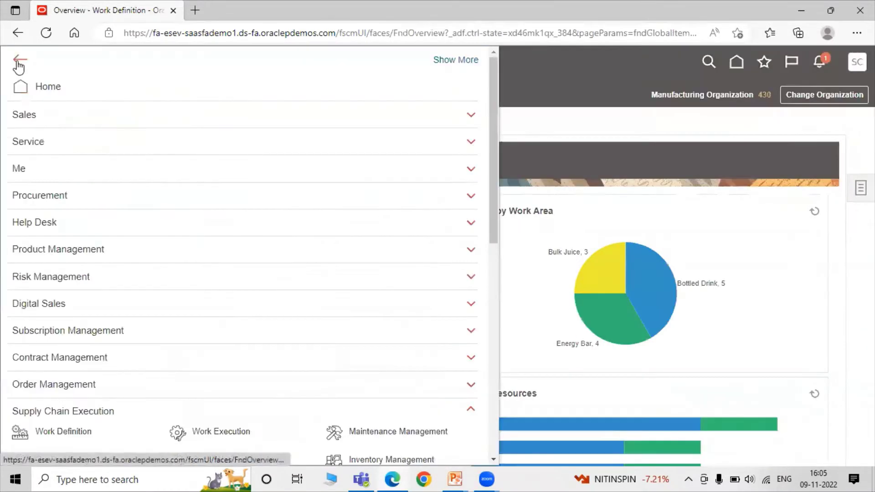
pyautogui.click(204, 433)
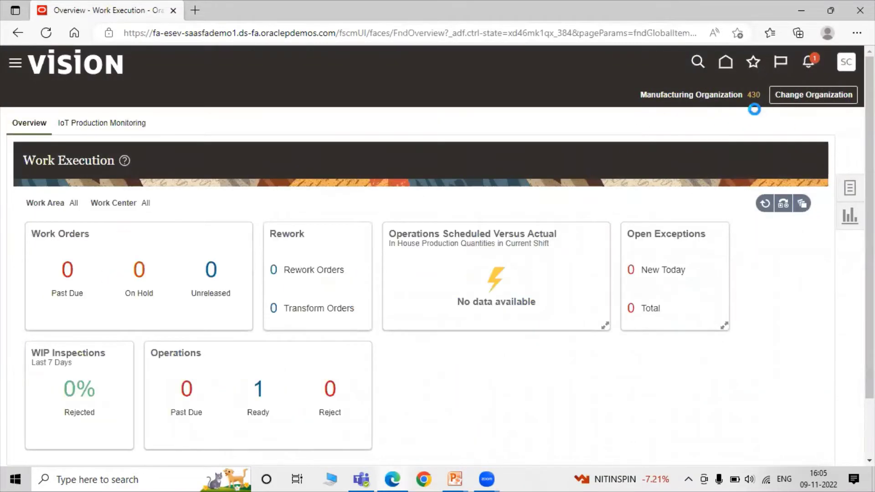
pyautogui.click(850, 187)
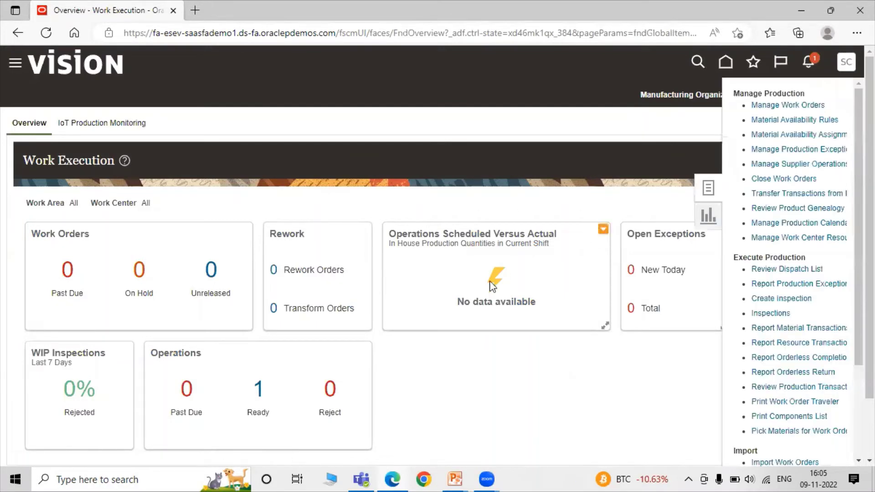
pyautogui.click(793, 106)
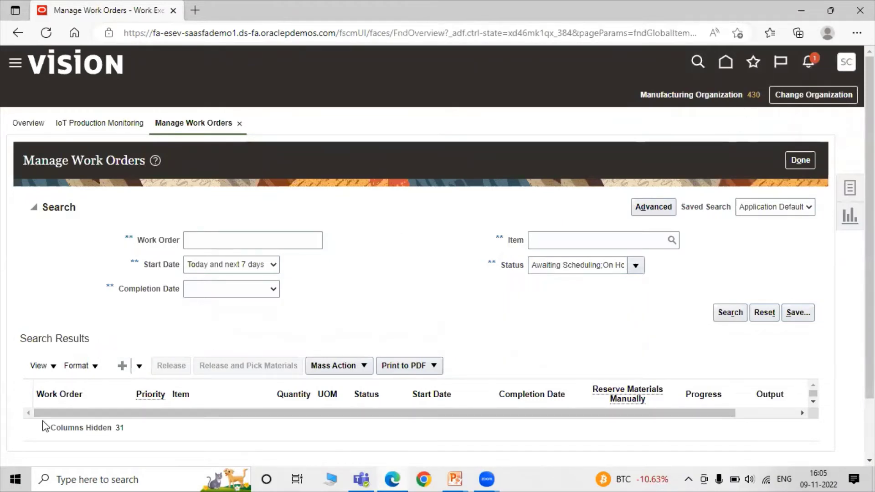
# Start a new standard work order and review its work method choices, keeping Process Manufacturing.
pyautogui.click(138, 367)
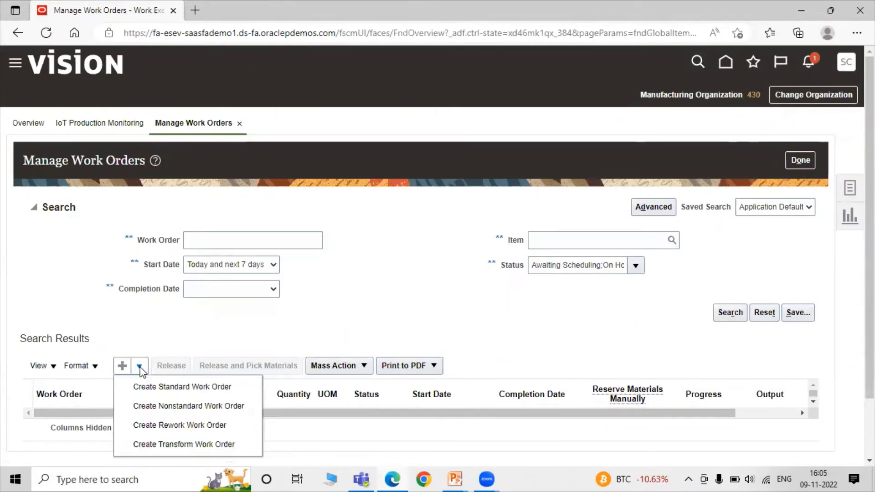
pyautogui.click(144, 388)
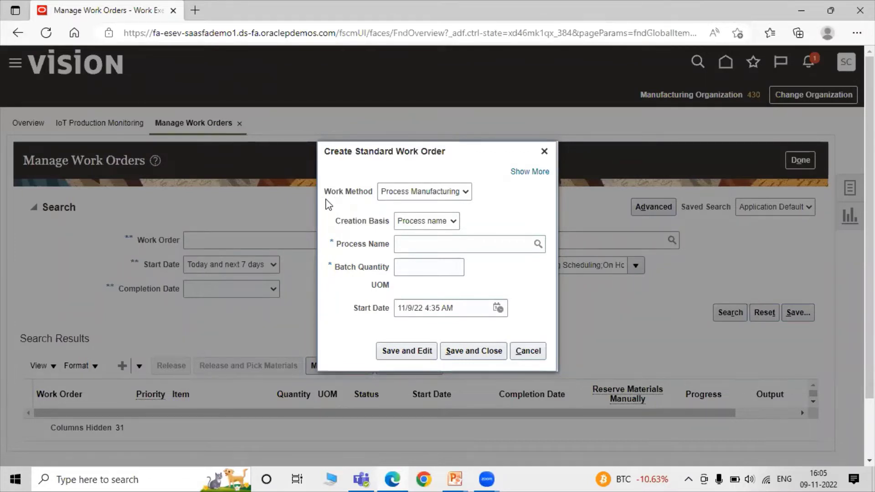
pyautogui.click(382, 191)
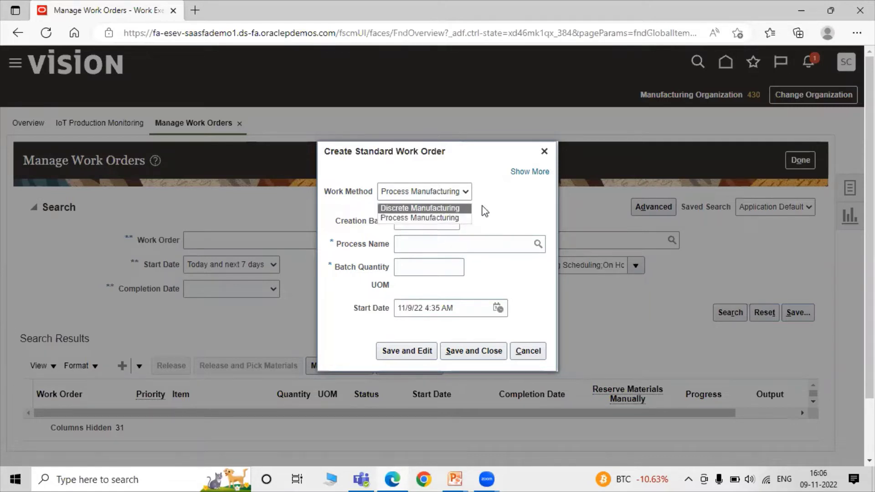
pyautogui.click(505, 207)
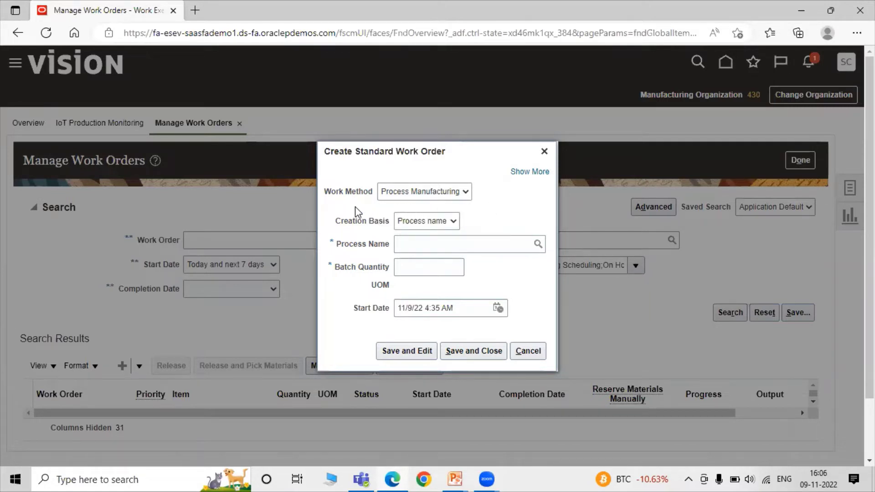
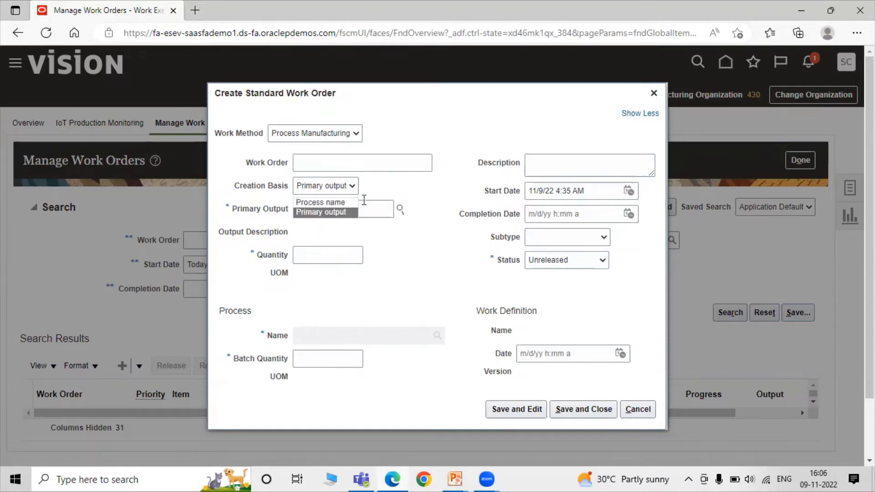
# Set the creation basis to Process name, then find and select the process Juice from Concentrate - Line 1.
pyautogui.click(331, 202)
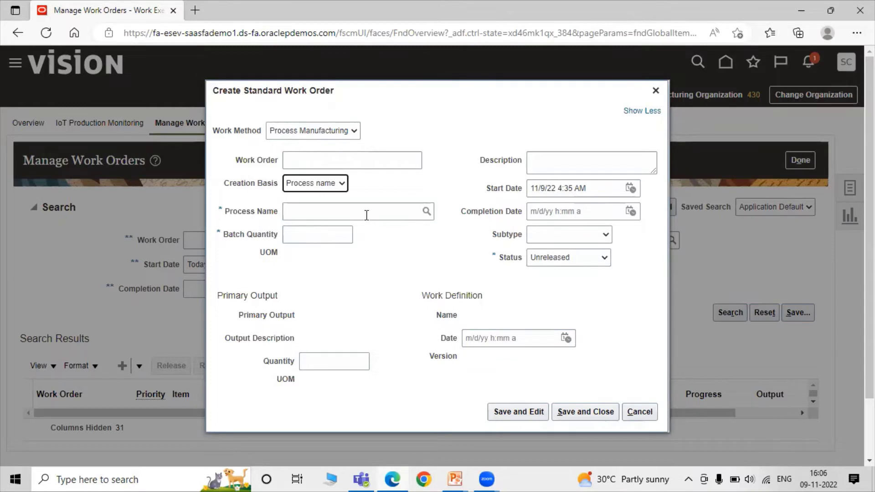
pyautogui.click(426, 211)
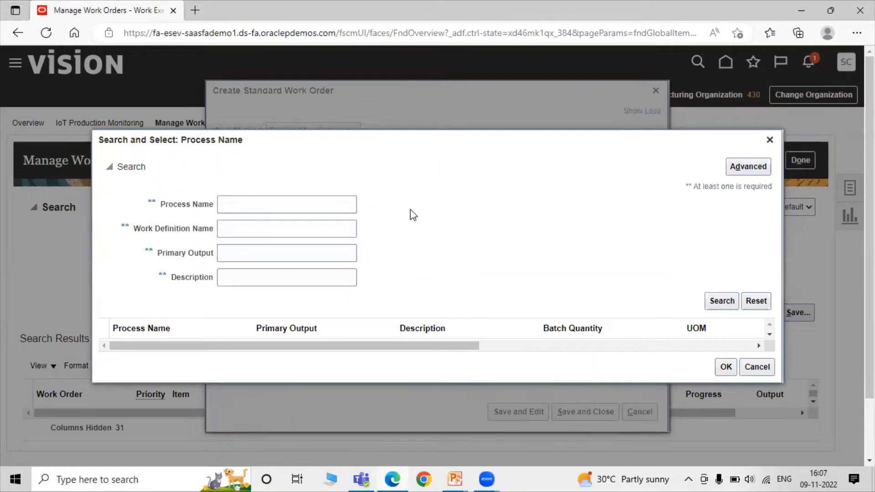
pyautogui.click(334, 207)
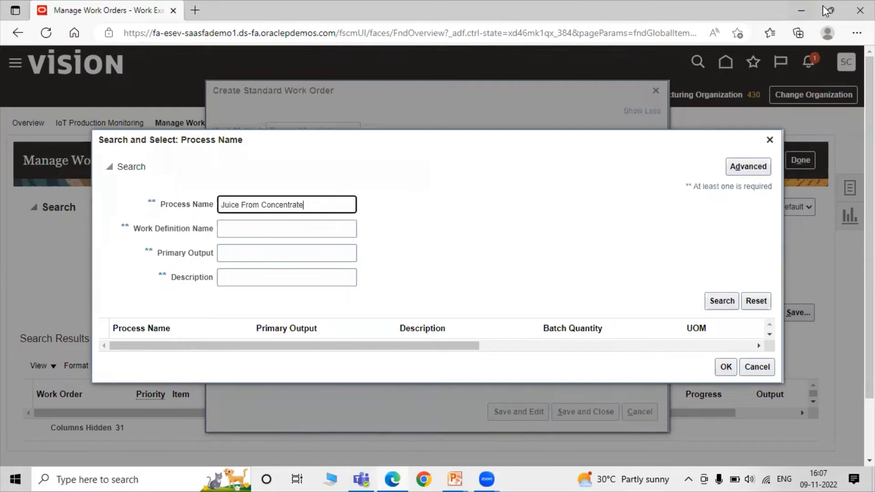
pyautogui.click(724, 300)
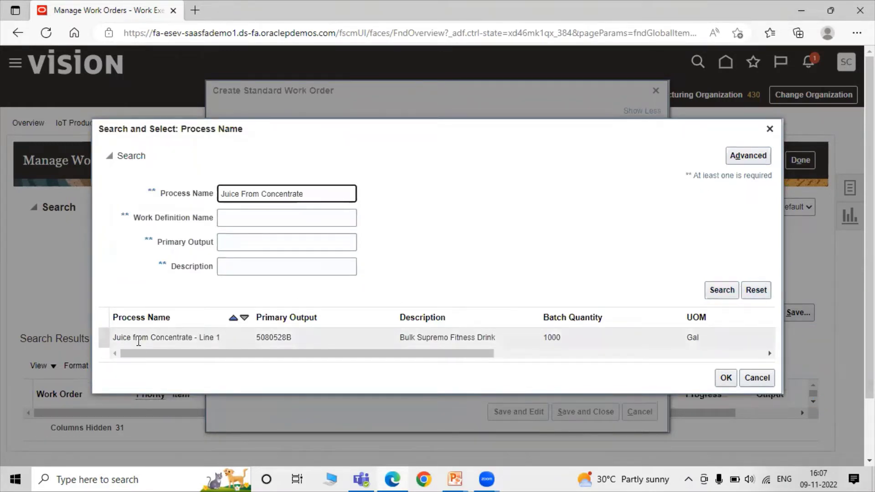
pyautogui.click(283, 342)
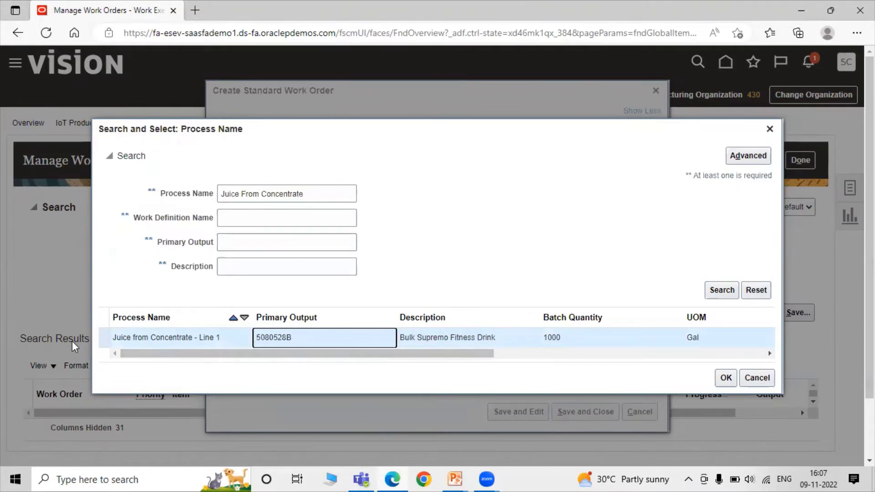
pyautogui.click(159, 340)
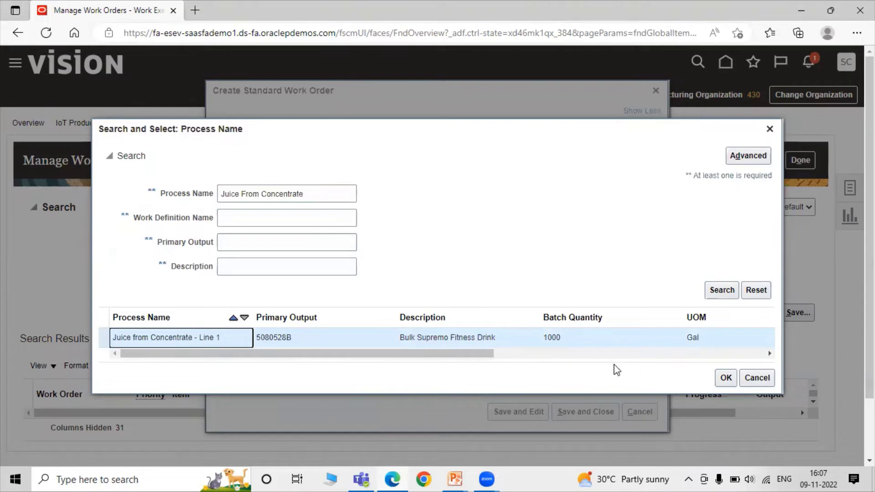
pyautogui.click(725, 379)
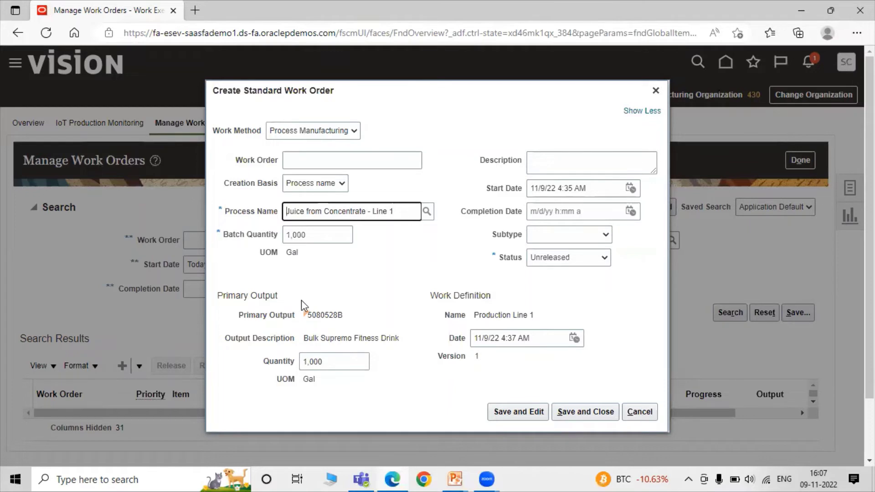
# View the item details of the work order's primary output, then close them.
pyautogui.click(310, 323)
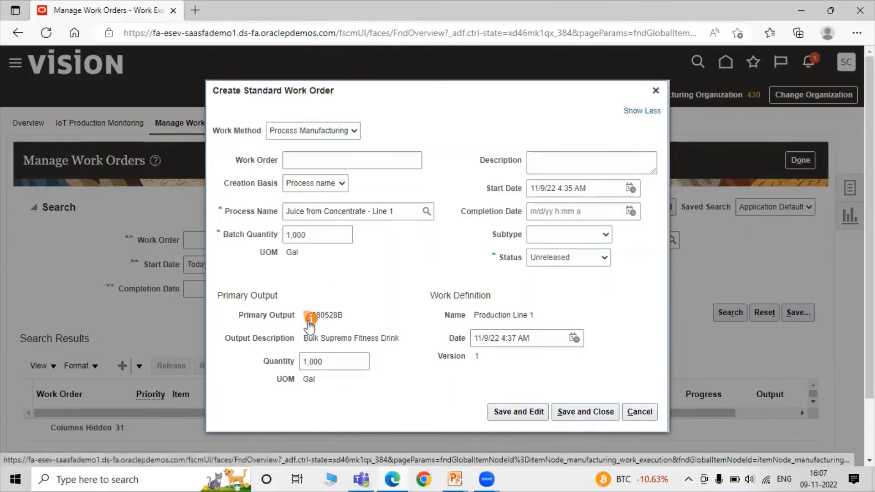
pyautogui.click(310, 319)
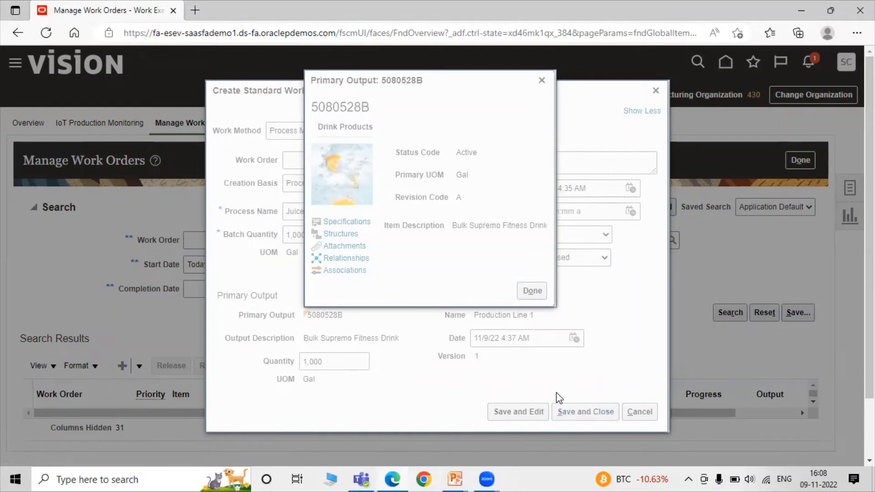
pyautogui.click(529, 291)
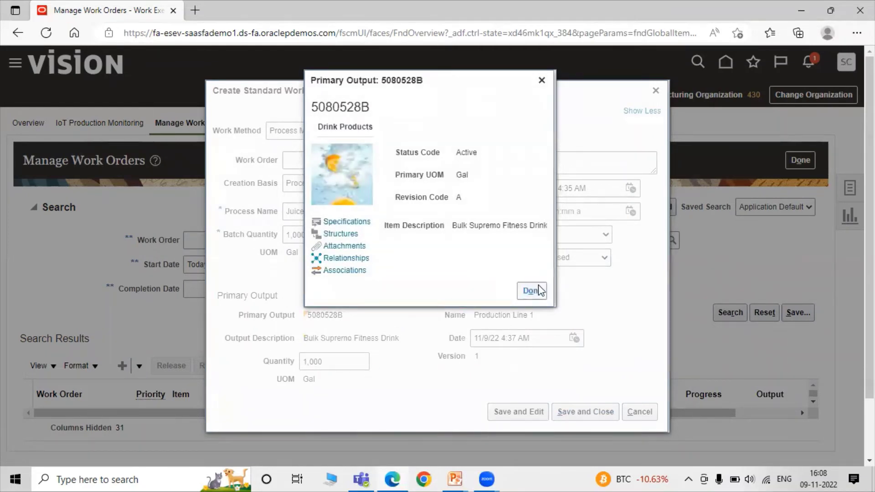
pyautogui.click(538, 290)
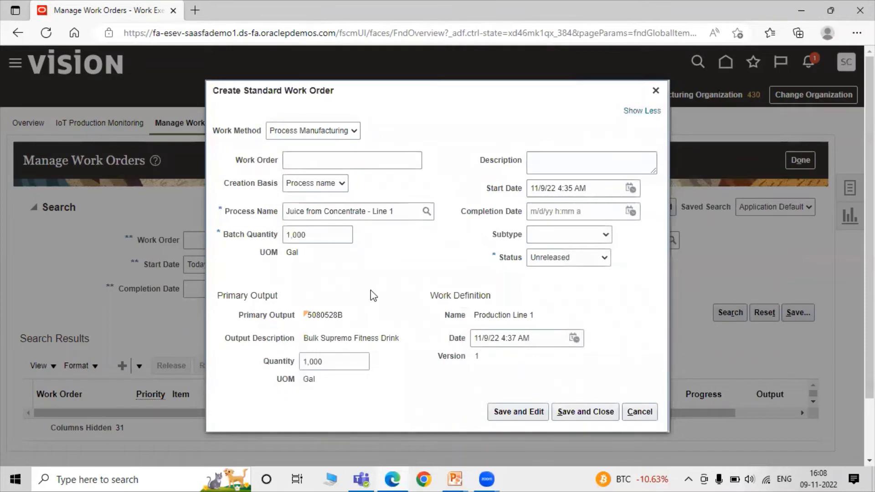
# Set the work order's batch quantity to 2,000.
pyautogui.doubleClick(332, 235)
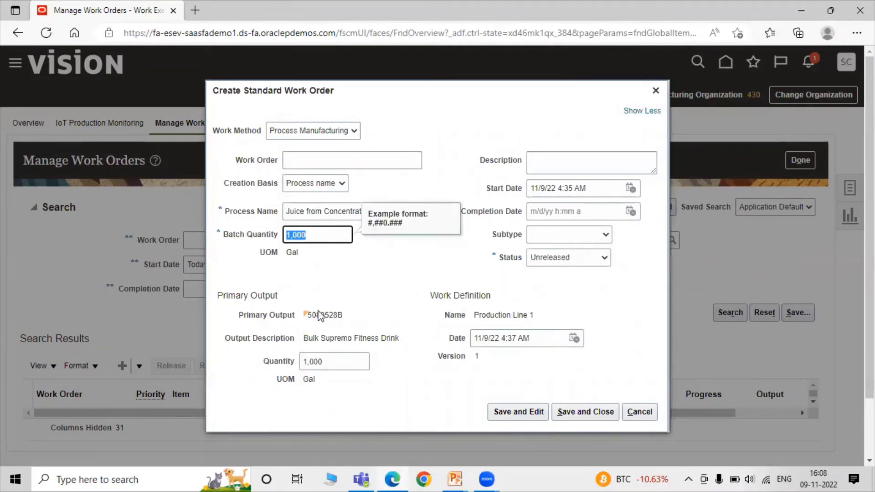
pyautogui.write('20')
pyautogui.click(351, 295)
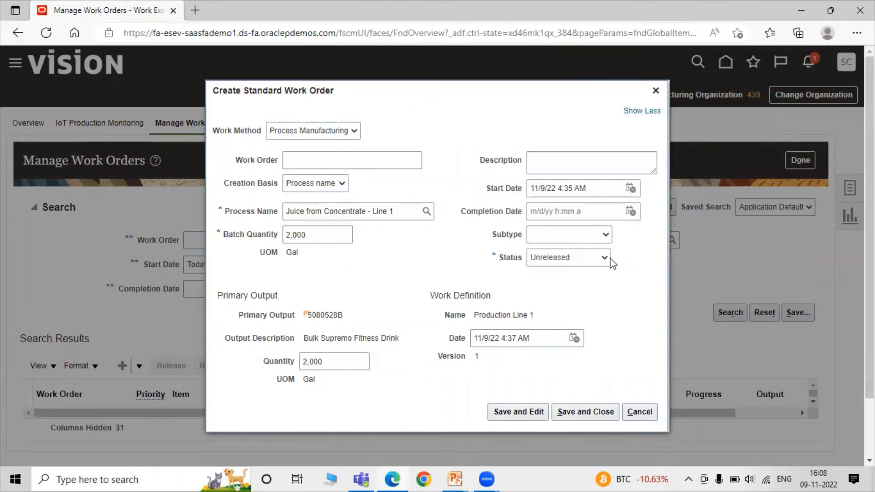
# Review the available work order subtypes without choosing one.
pyautogui.press('Tab')
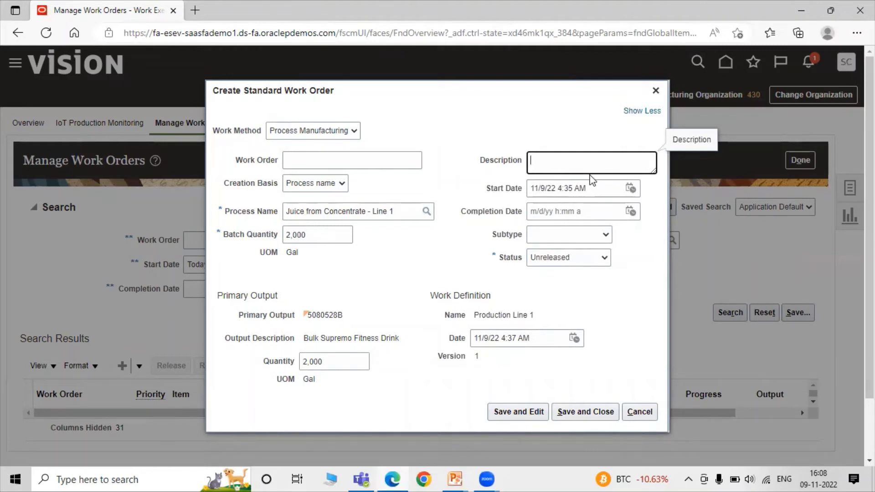
pyautogui.click(565, 234)
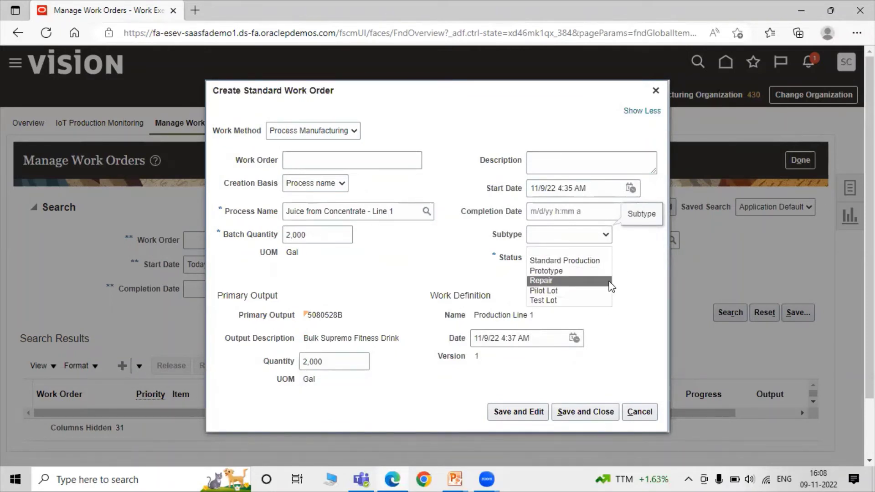
pyautogui.click(632, 288)
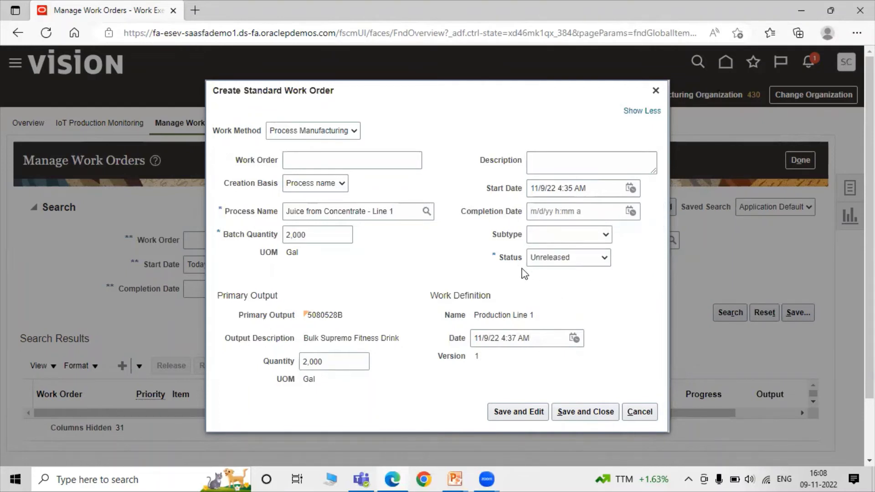
# Set the work order's status to Released and save it, opening it for editing.
pyautogui.click(540, 258)
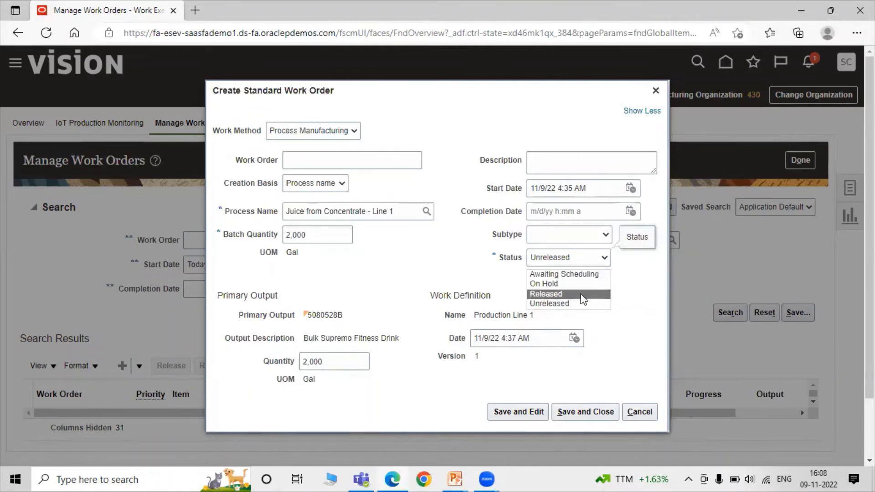
pyautogui.click(623, 285)
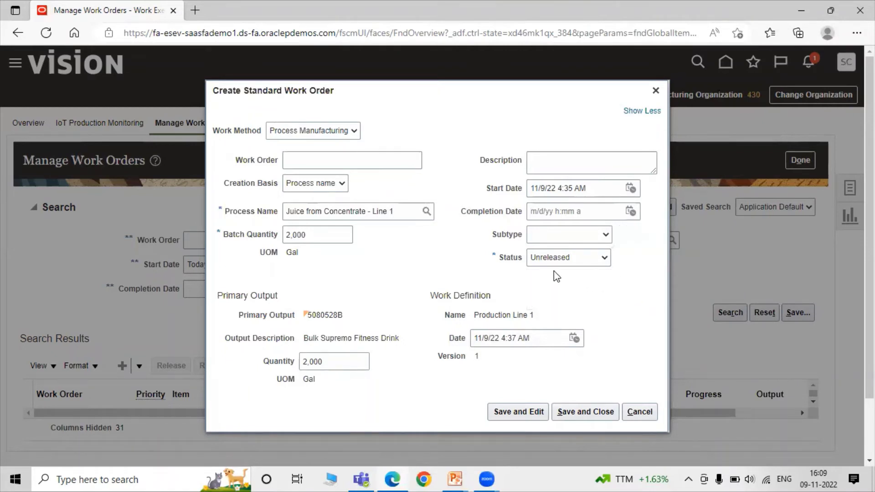
pyautogui.click(565, 256)
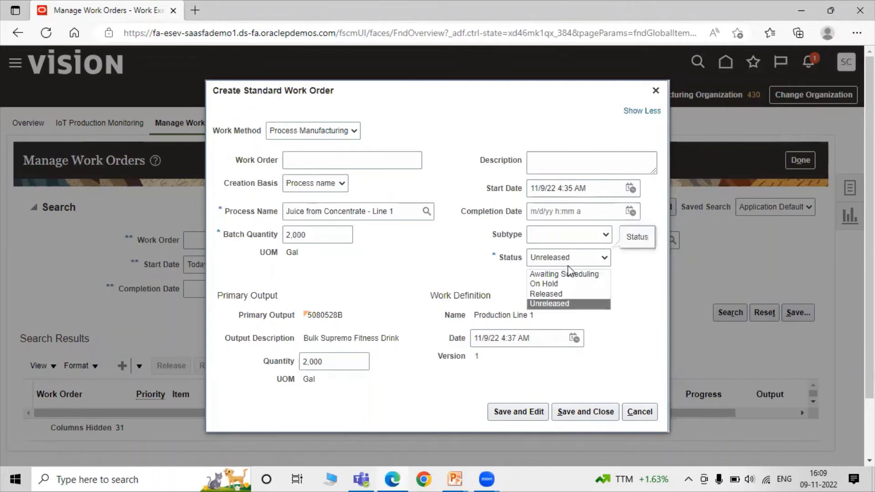
pyautogui.click(569, 297)
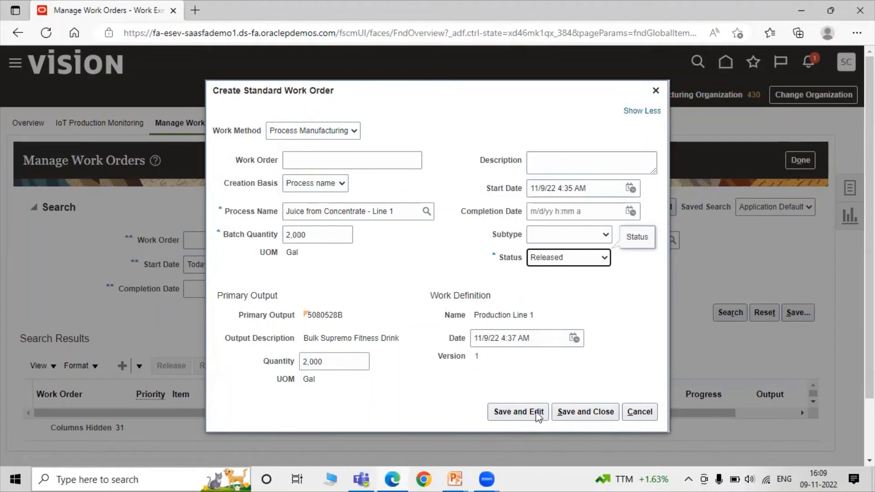
pyautogui.click(512, 418)
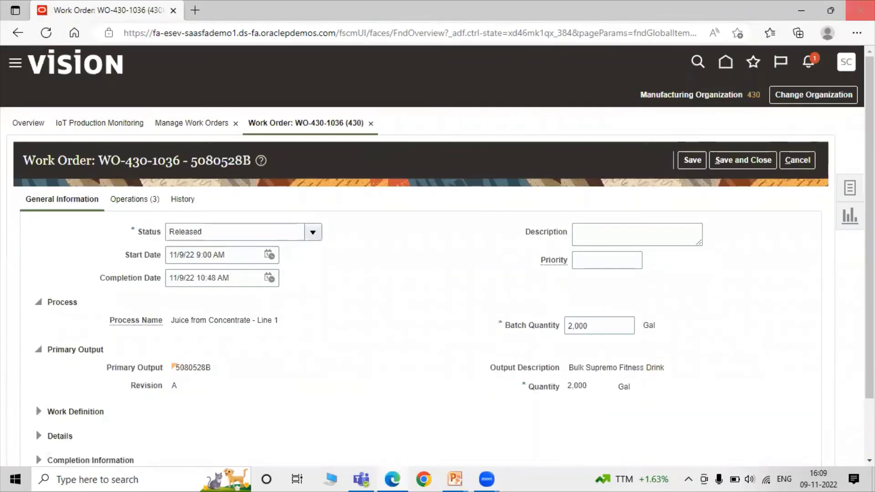
# Examine the work order's general information, expanding the Work Definition, Details and Completion Information sections.
pyautogui.scroll(-2, 463, 293)
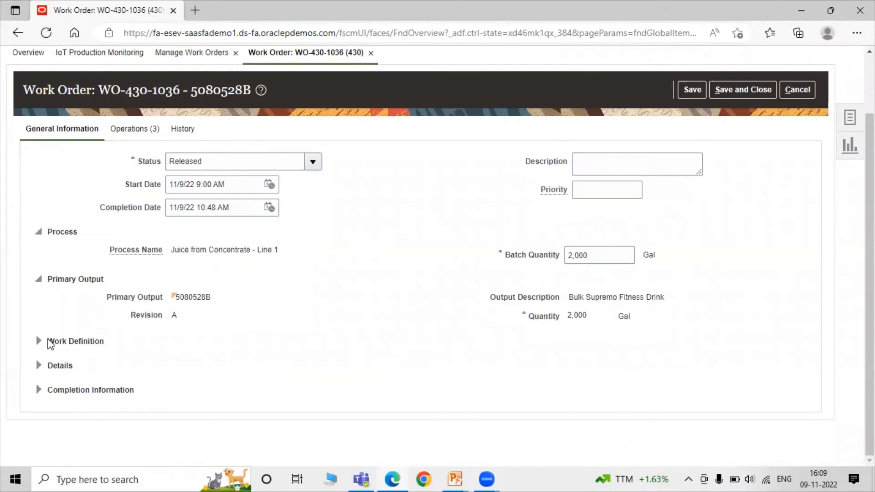
pyautogui.click(39, 341)
pyautogui.click(39, 366)
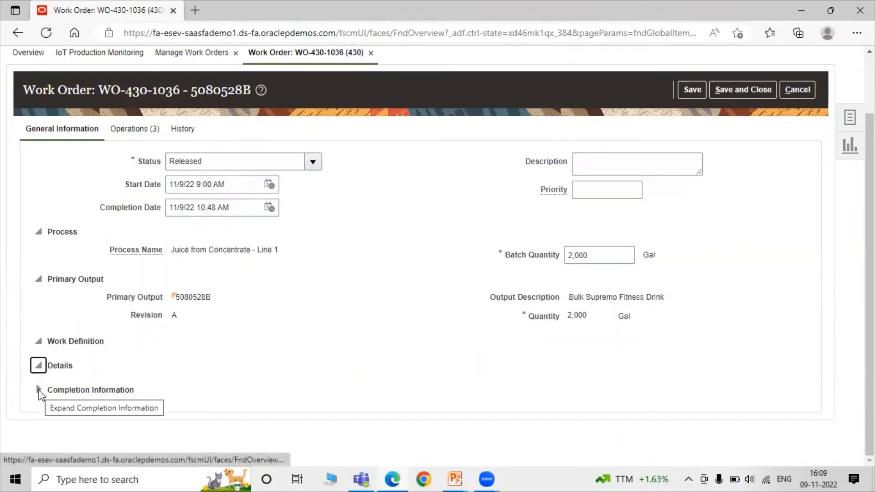
pyautogui.click(39, 390)
pyautogui.scroll(-3, 445, 326)
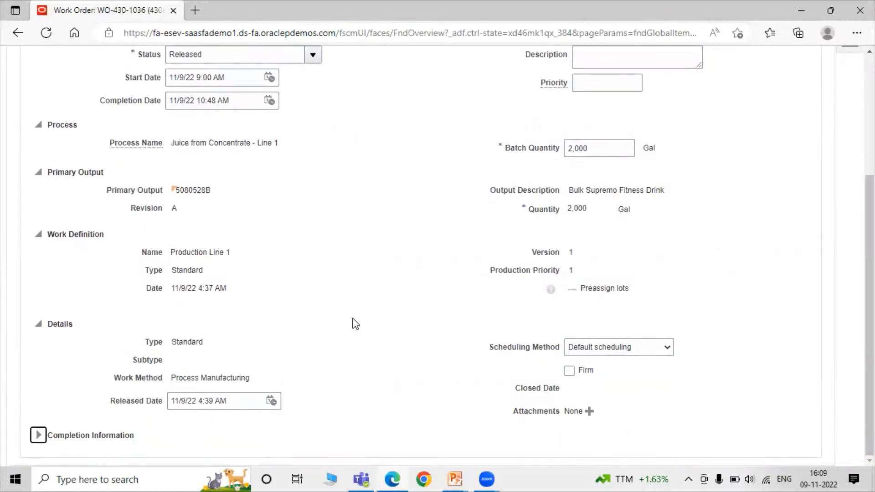
pyautogui.scroll(3, 356, 323)
pyautogui.scroll(-3, 404, 309)
pyautogui.scroll(4, 228, 365)
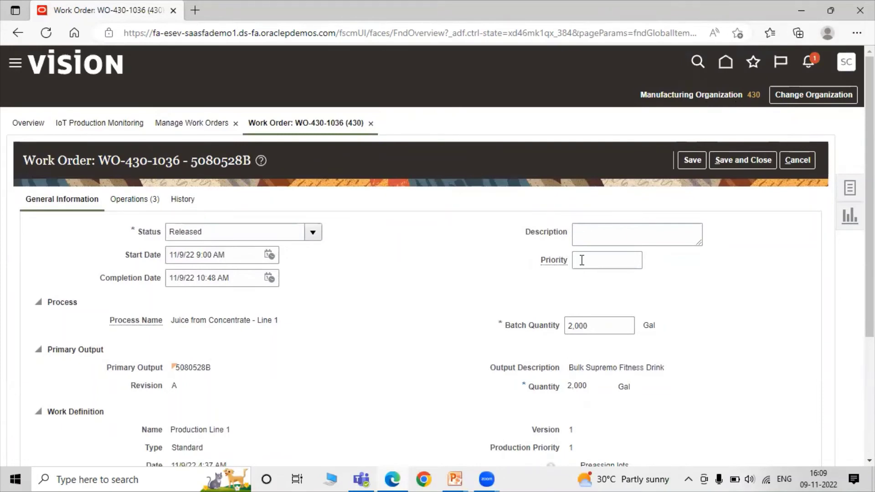
pyautogui.scroll(-4, 337, 312)
pyautogui.scroll(4, 337, 312)
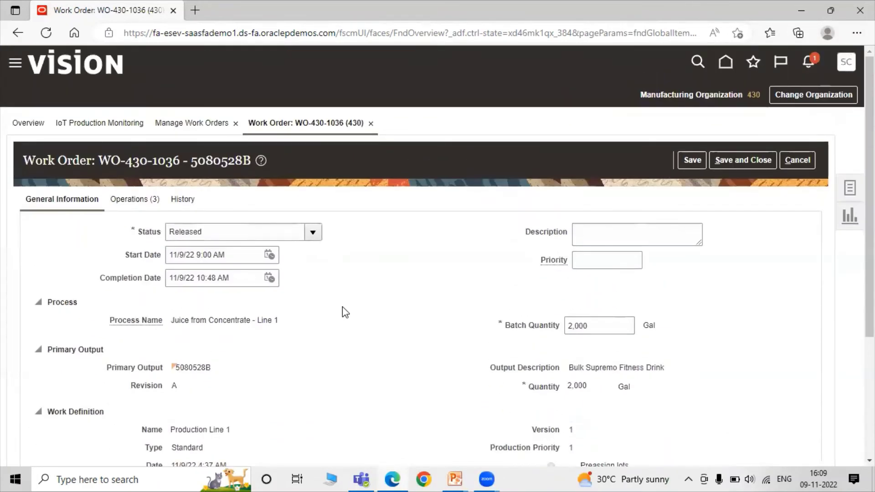
pyautogui.scroll(-1, 343, 307)
pyautogui.scroll(-2, 343, 307)
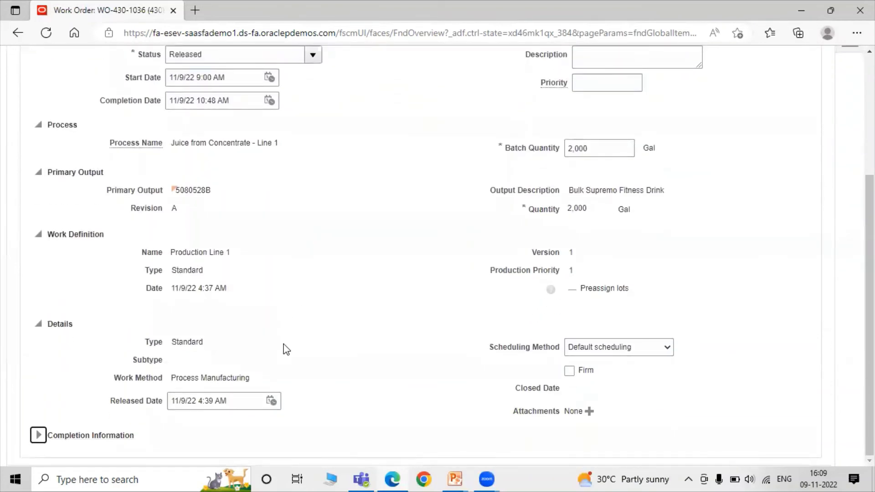
pyautogui.click(38, 435)
pyautogui.scroll(-2, 365, 340)
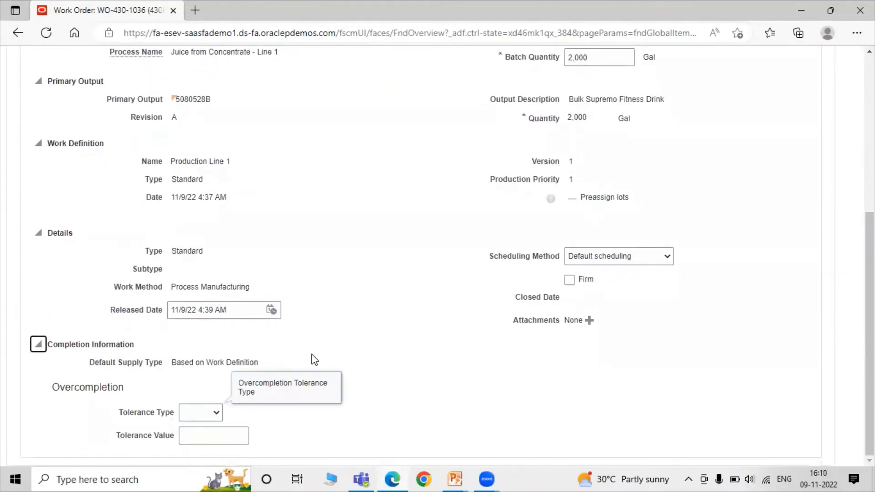
pyautogui.scroll(1, 526, 326)
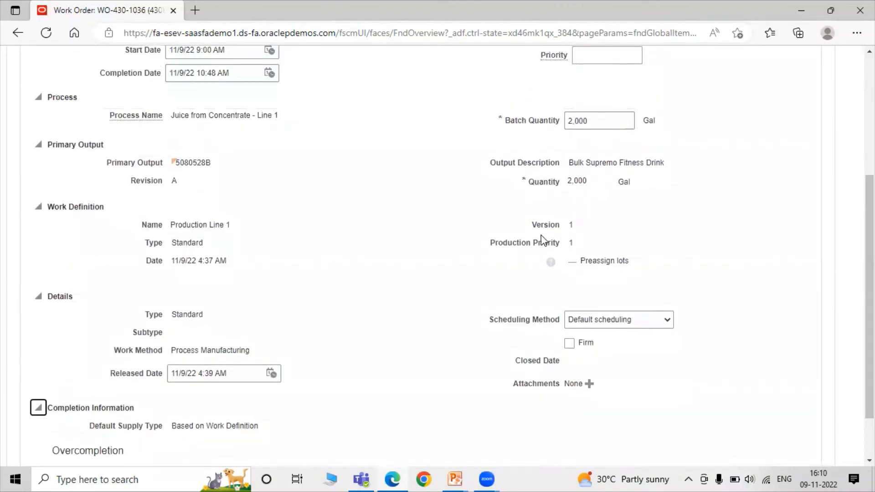
pyautogui.scroll(1, 542, 240)
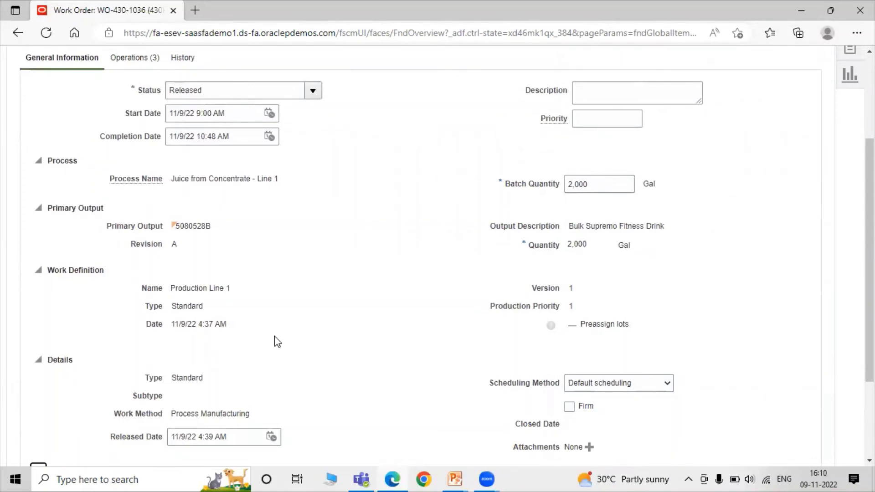
# Open the work order's operations and review the item details of the outputs of the Reconstitute and Mix operations.
pyautogui.scroll(2, 278, 342)
pyautogui.click(130, 185)
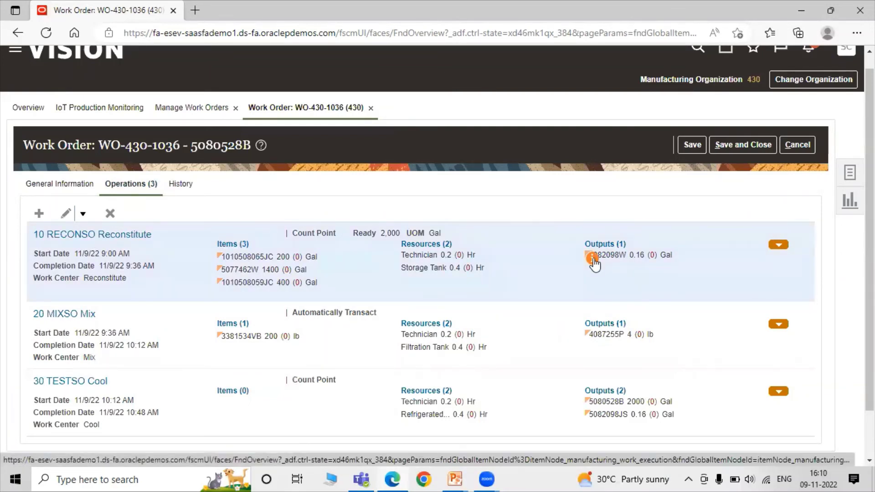
pyautogui.click(593, 260)
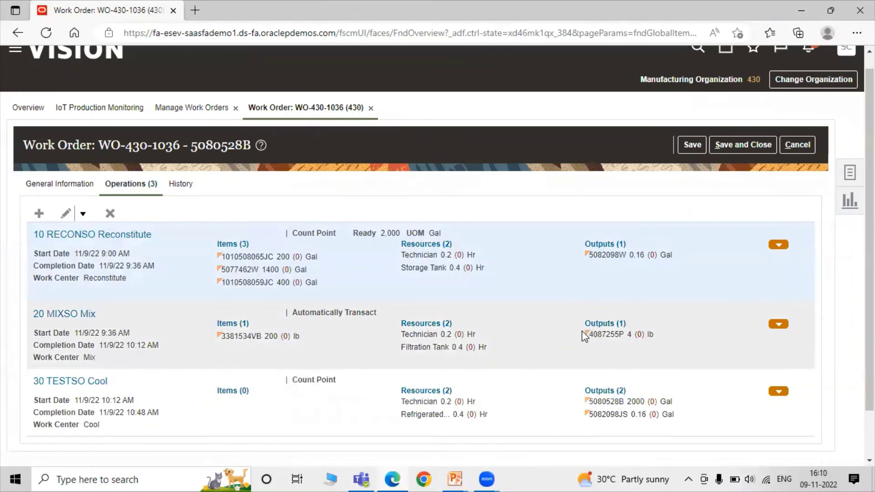
pyautogui.moveTo(588, 339)
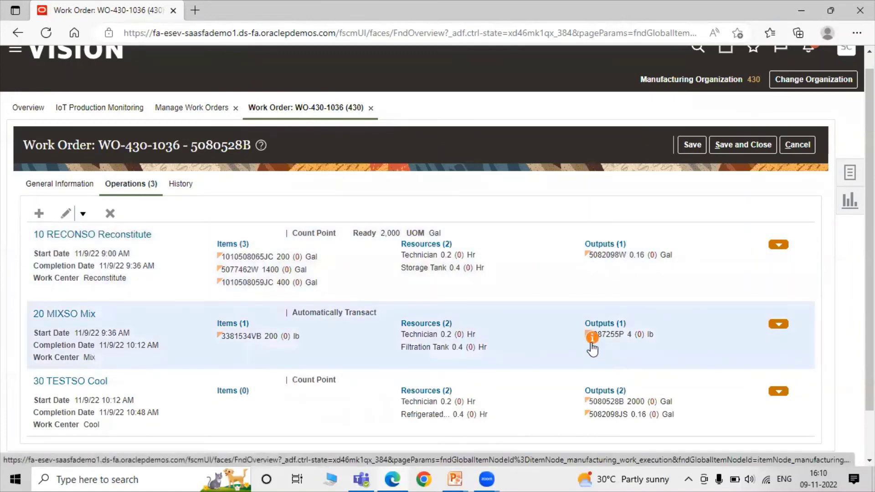
pyautogui.click(592, 341)
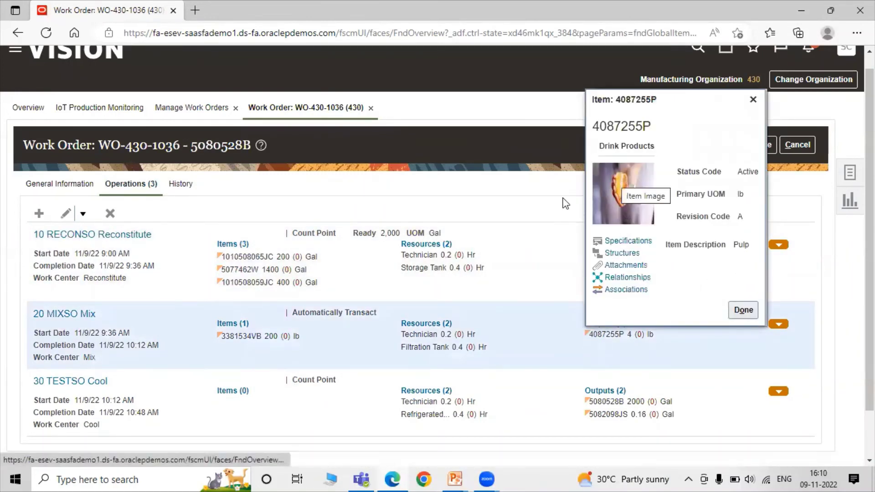
pyautogui.click(753, 101)
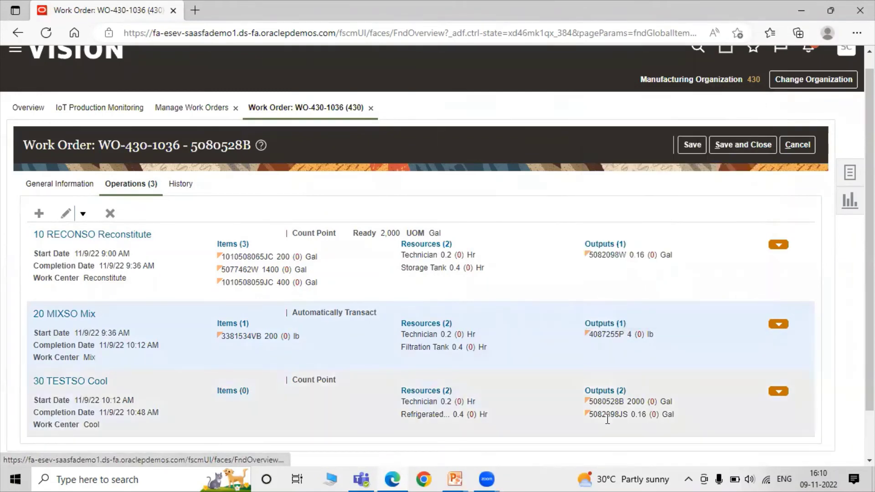
# Review the item details of outputs 5080528B and 5082098JS of the Cool operation.
pyautogui.scroll(-1, 635, 389)
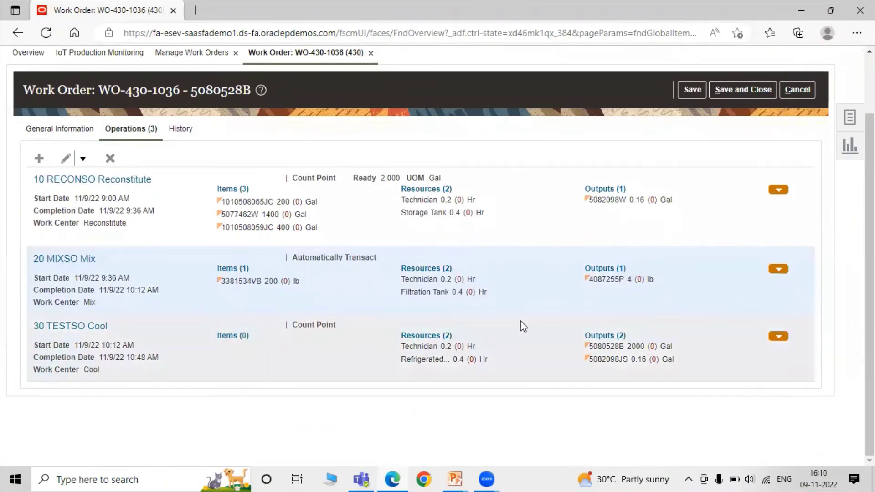
pyautogui.click(586, 347)
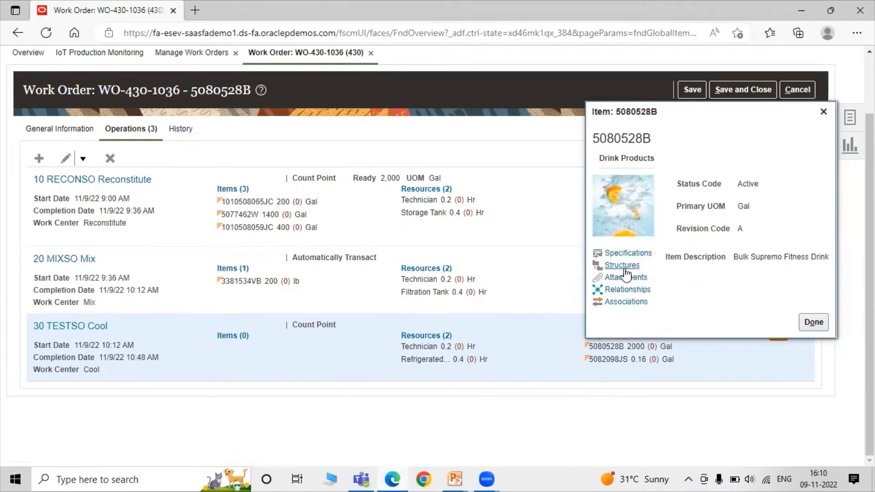
pyautogui.click(824, 111)
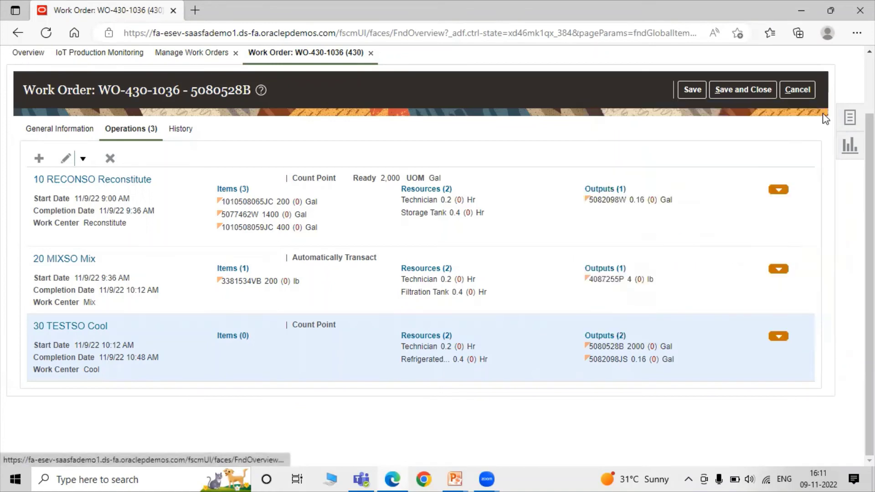
pyautogui.click(592, 363)
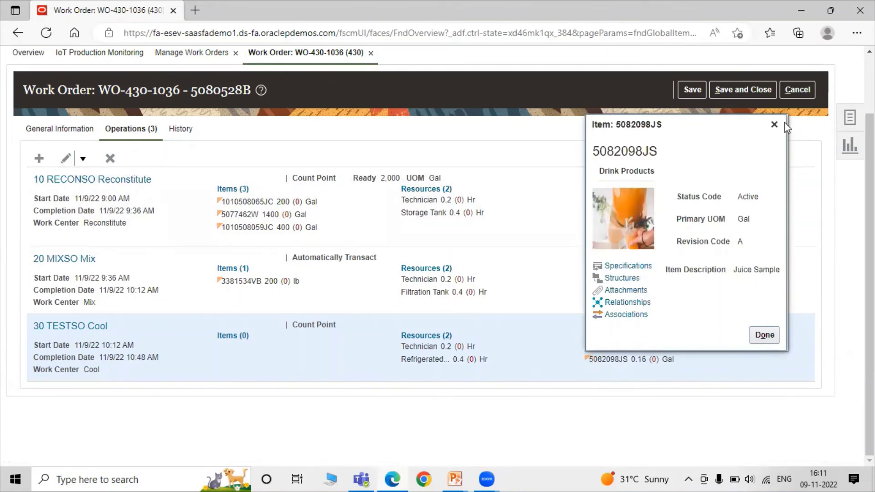
pyautogui.click(773, 124)
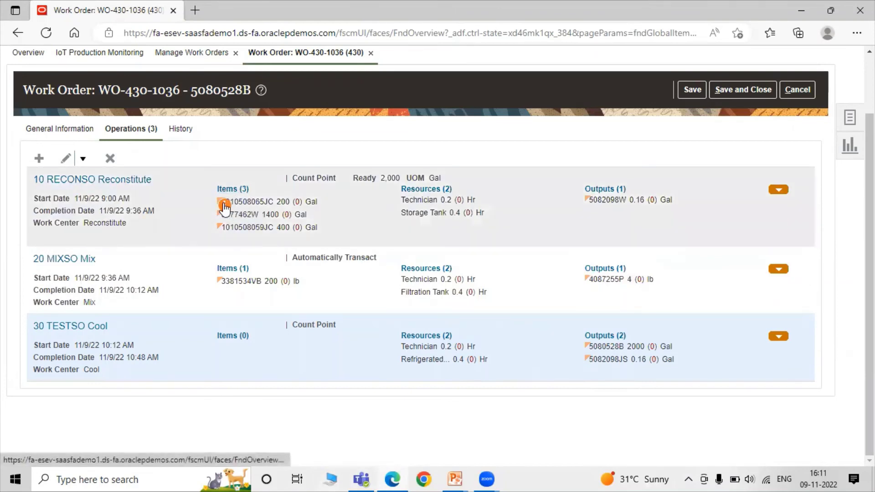
pyautogui.click(223, 203)
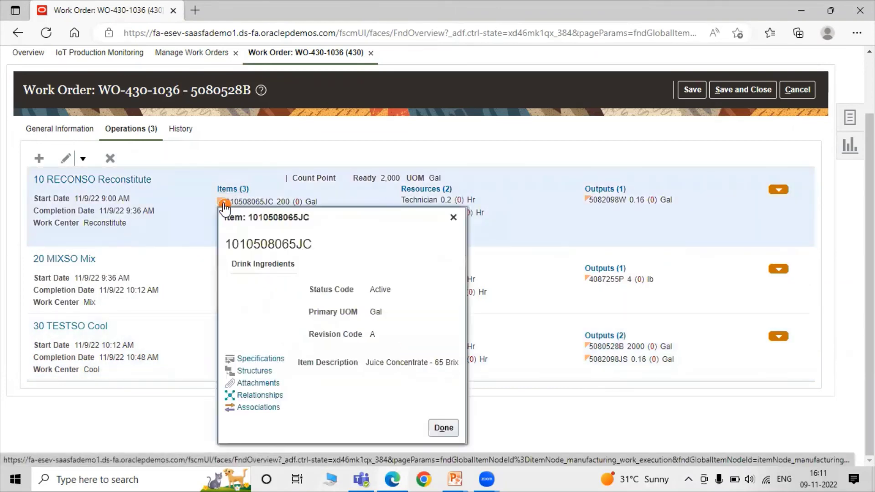
pyautogui.click(453, 218)
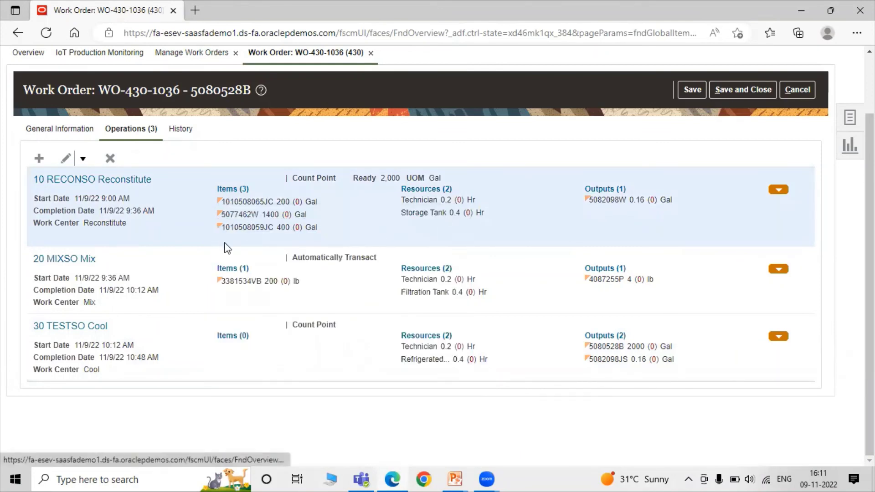
pyautogui.click(224, 218)
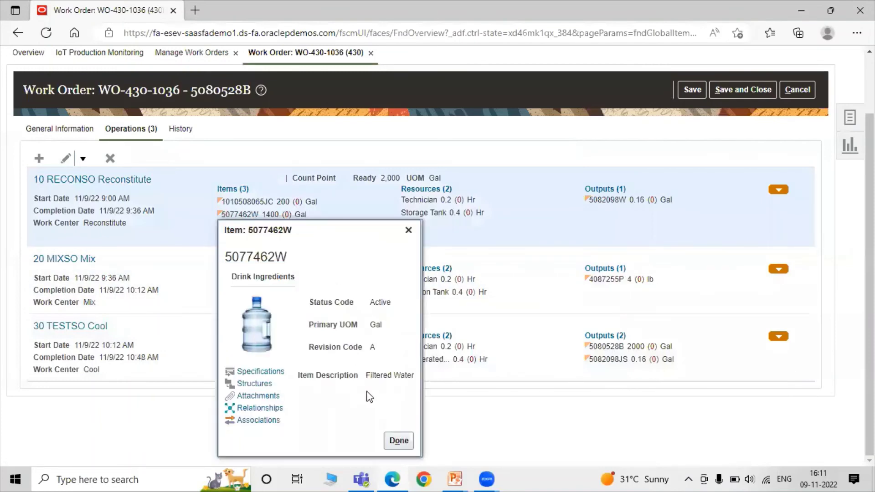
pyautogui.click(409, 230)
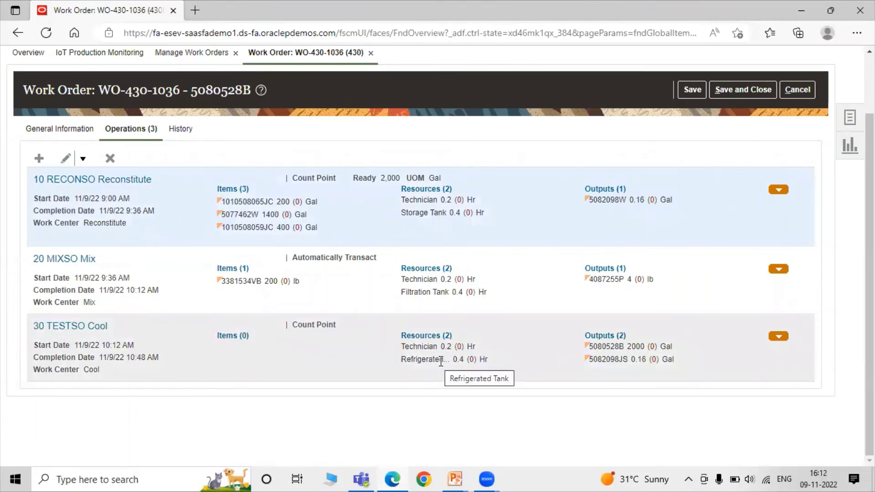
# Save and close the work order, and release WO-430-1036 from the work order search results.
pyautogui.scroll(2, 746, 166)
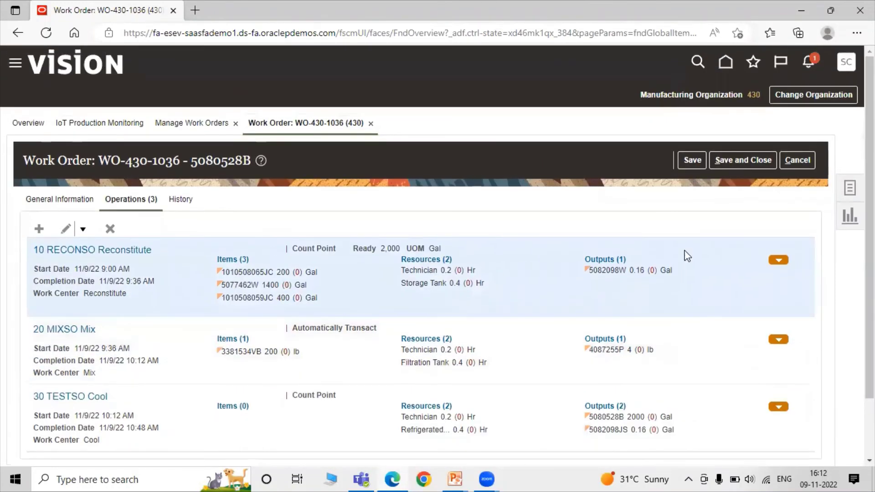
pyautogui.click(736, 158)
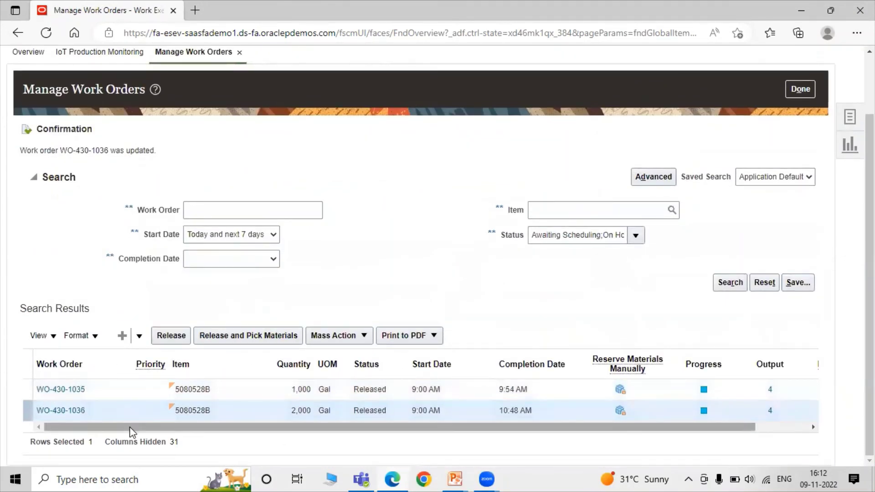
pyautogui.click(172, 335)
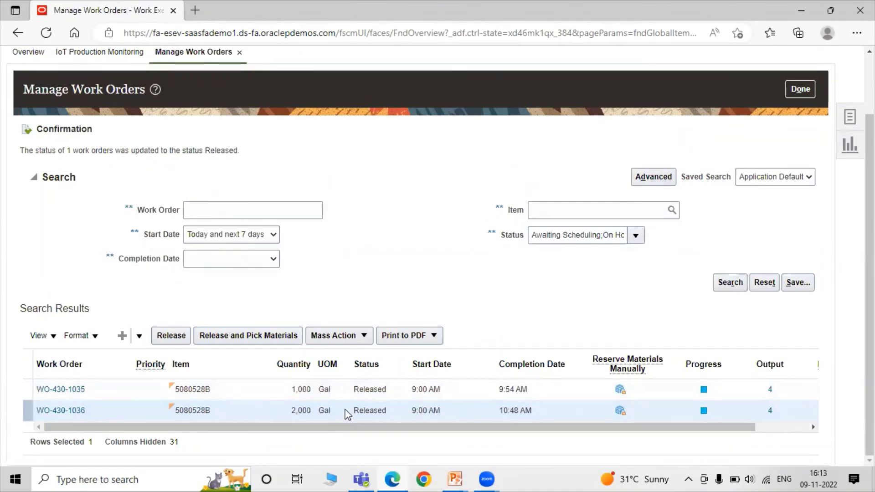
# Look over the released work orders and finish managing work orders, returning to the Work Execution overview.
pyautogui.scroll(2, 469, 273)
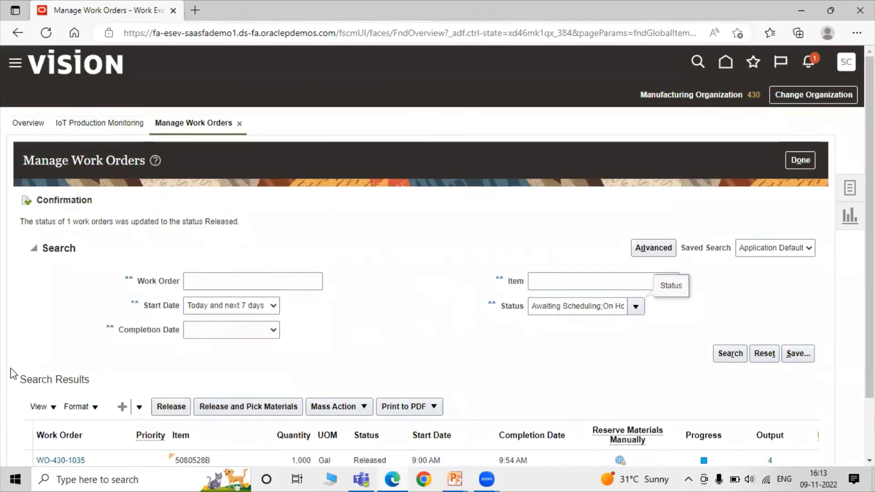
pyautogui.scroll(-2, 361, 278)
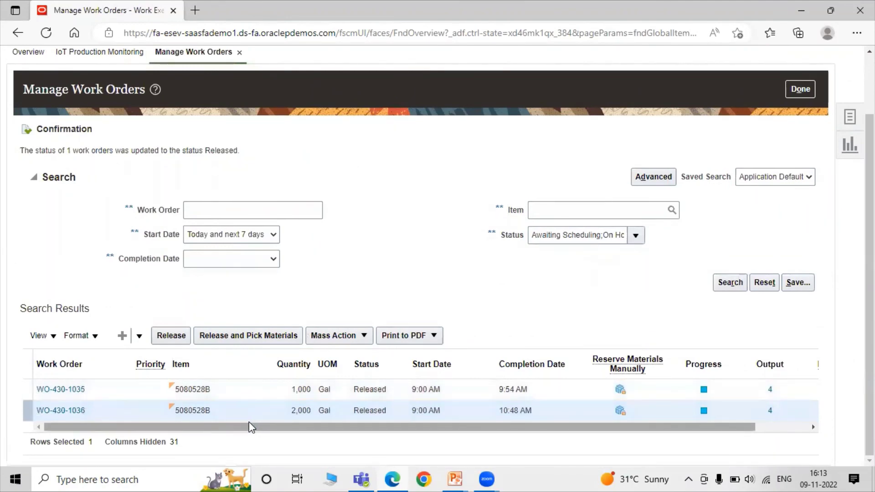
pyautogui.scroll(2, 466, 276)
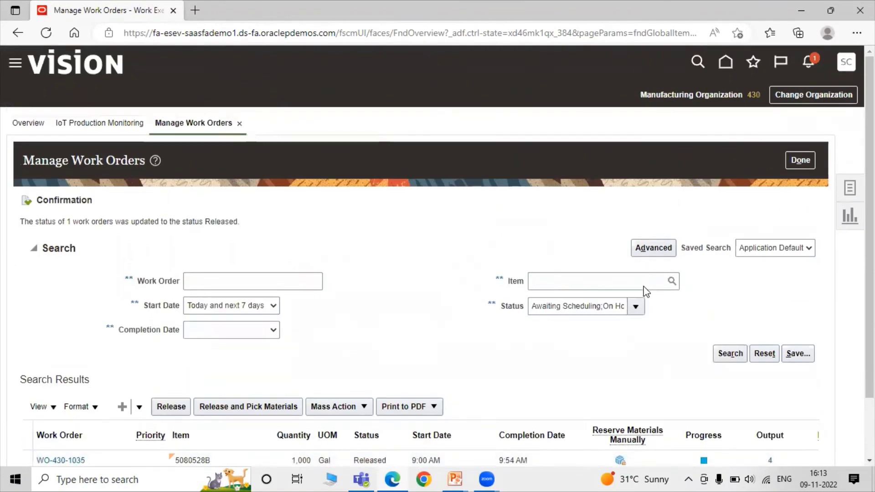
pyautogui.click(810, 164)
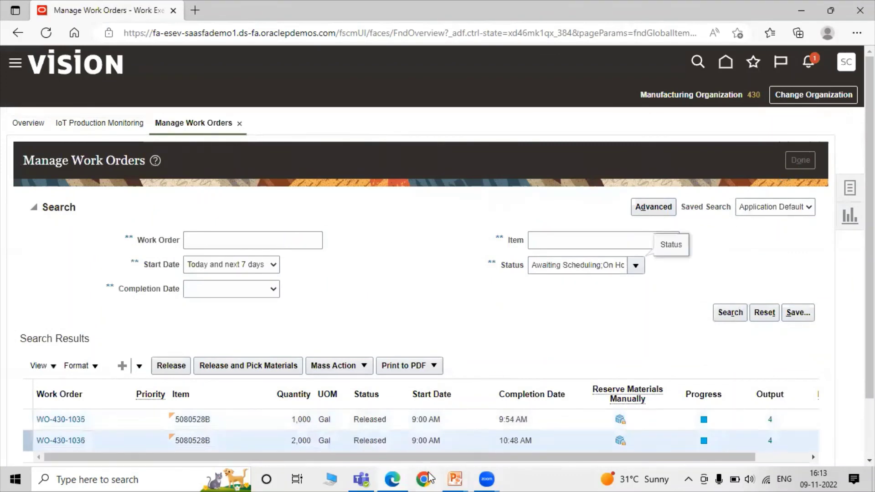
# Switch to the PowerPoint slide show and advance to the closing Thank You slide.
pyautogui.moveTo(455, 479)
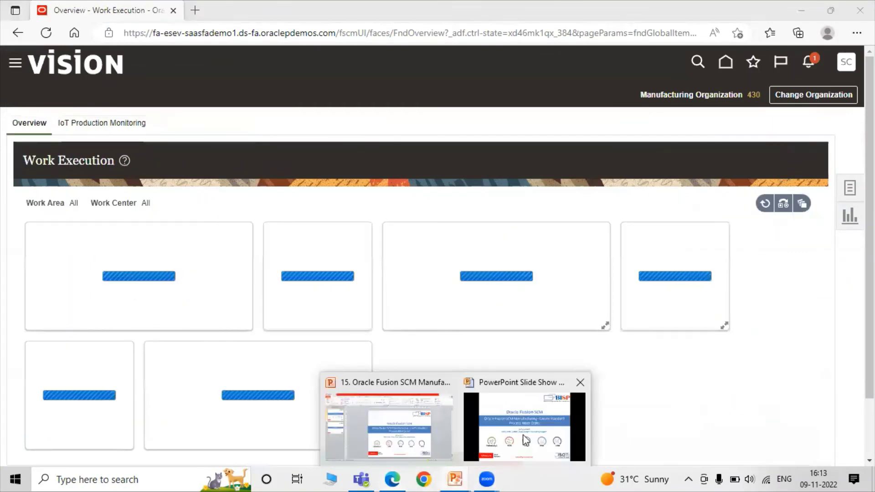
pyautogui.click(524, 436)
pyautogui.click(545, 187)
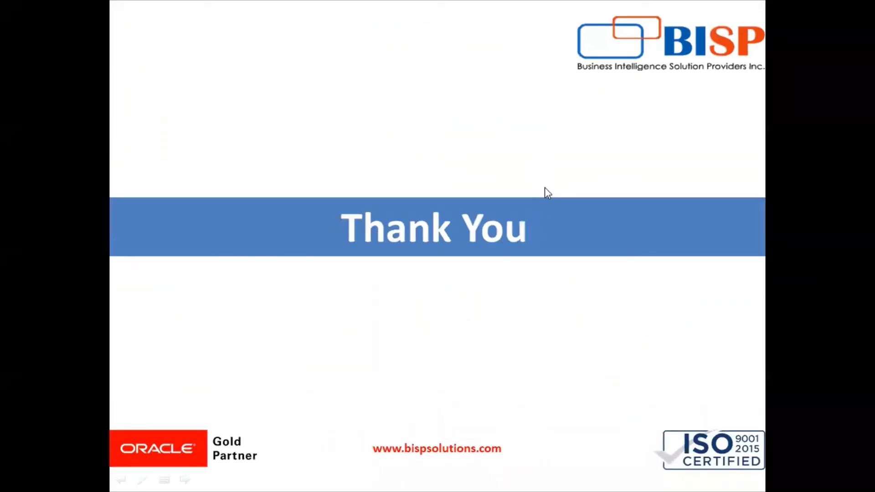